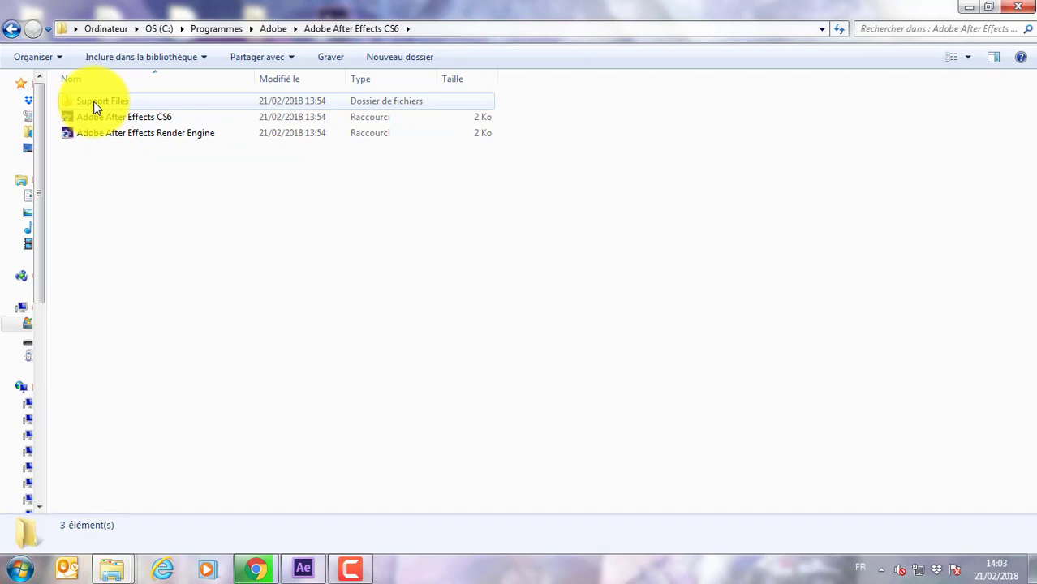
# Open the application XML file from the AMT folder inside Support Files with Bloc-notes
pyautogui.doubleClick(95, 106)
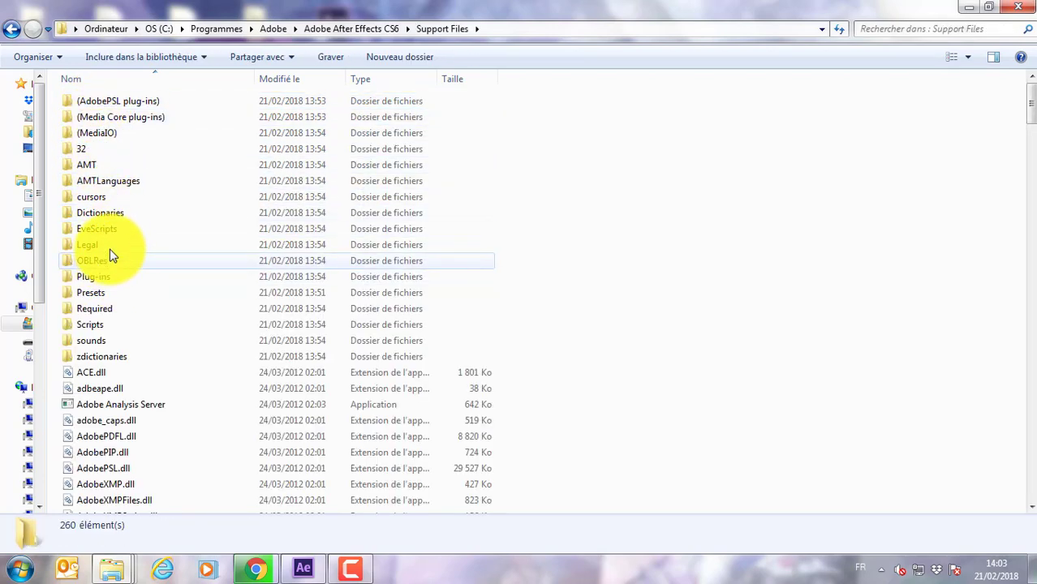
pyautogui.doubleClick(88, 165)
pyautogui.scroll(-5, 125, 348)
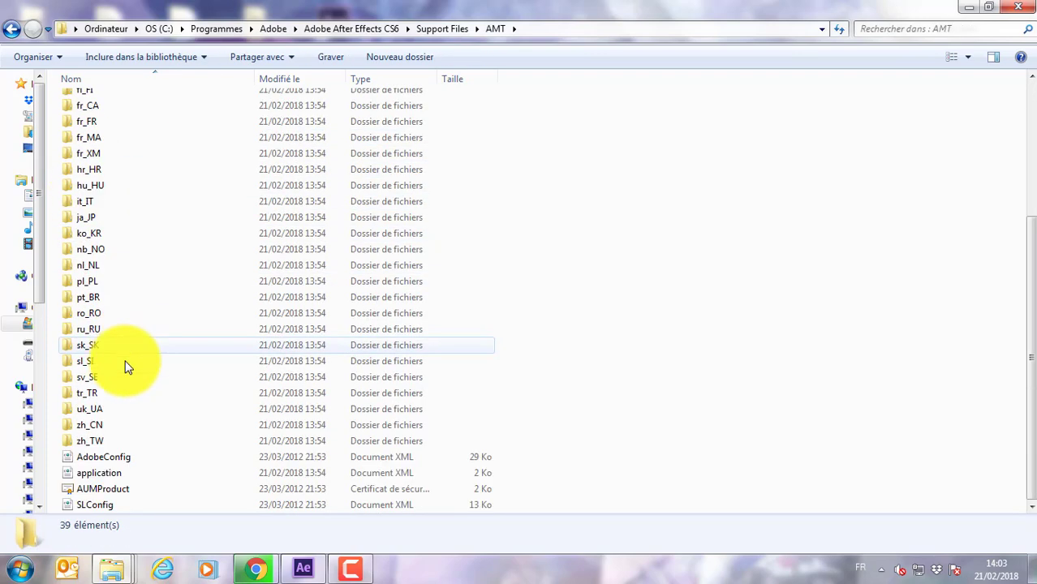
pyautogui.rightClick(94, 476)
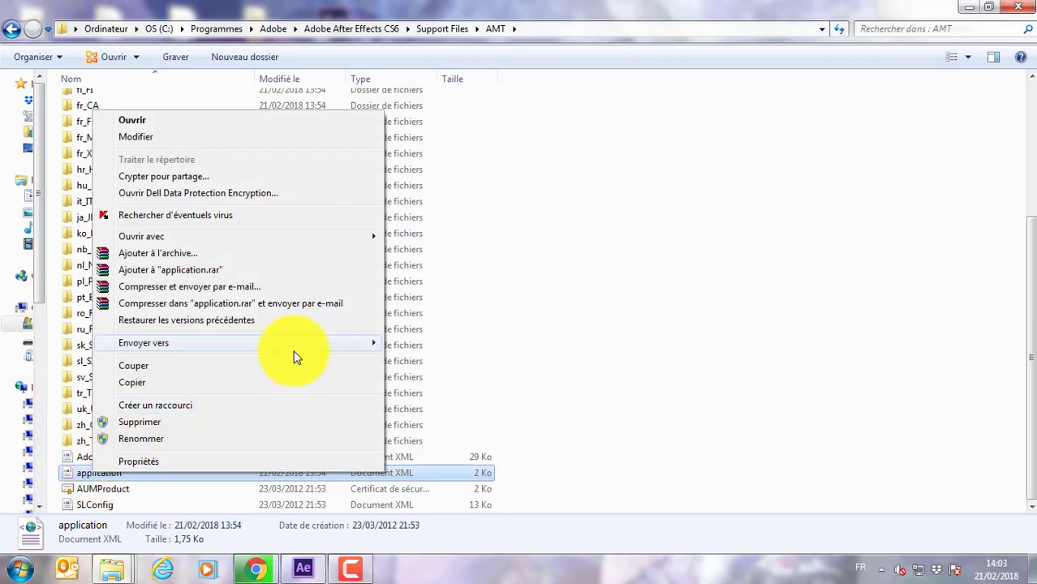
pyautogui.moveTo(277, 236)
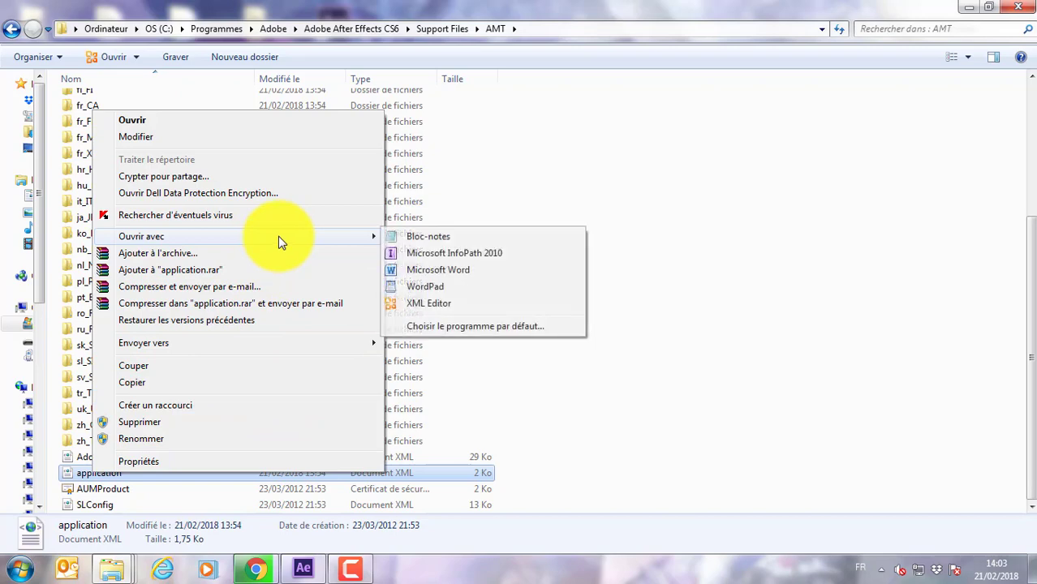
pyautogui.click(412, 238)
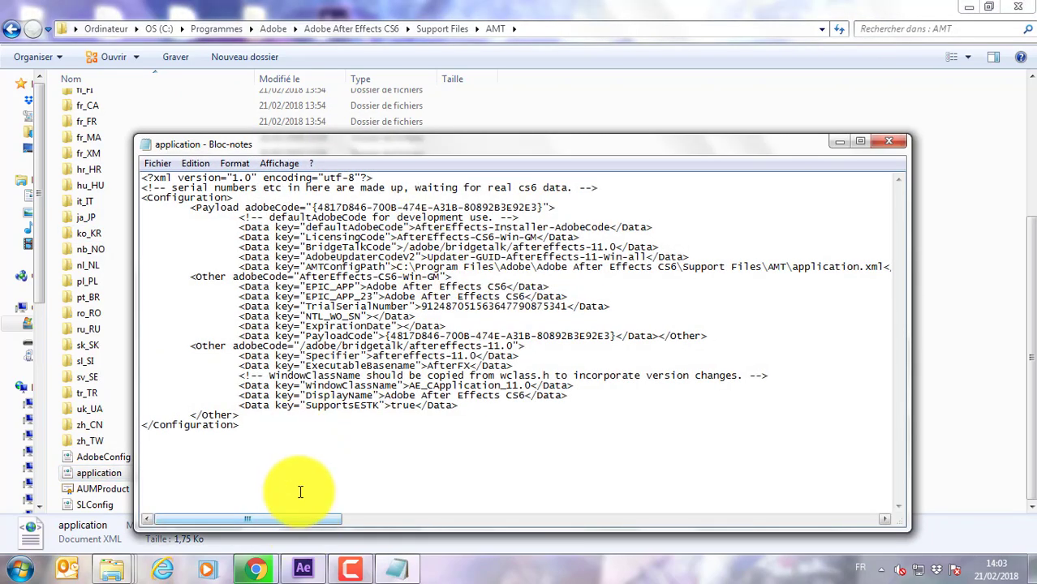
# Select the fr_FR code of the installedLanguages entry and locate the folder of the same name in AMT
pyautogui.moveTo(310, 517); pyautogui.dragTo(876, 513)
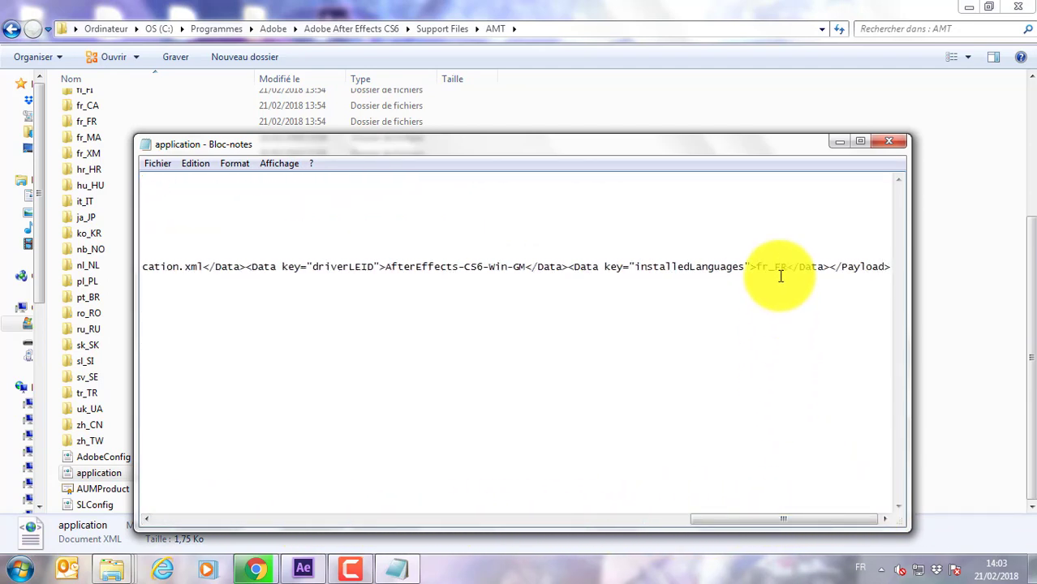
pyautogui.moveTo(786, 267); pyautogui.dragTo(743, 269)
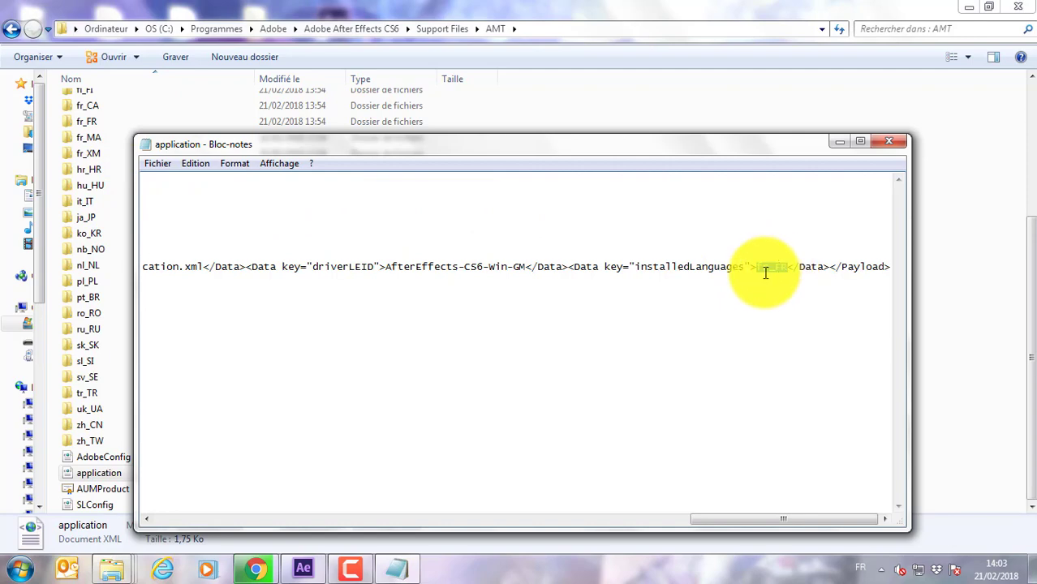
pyautogui.click(85, 121)
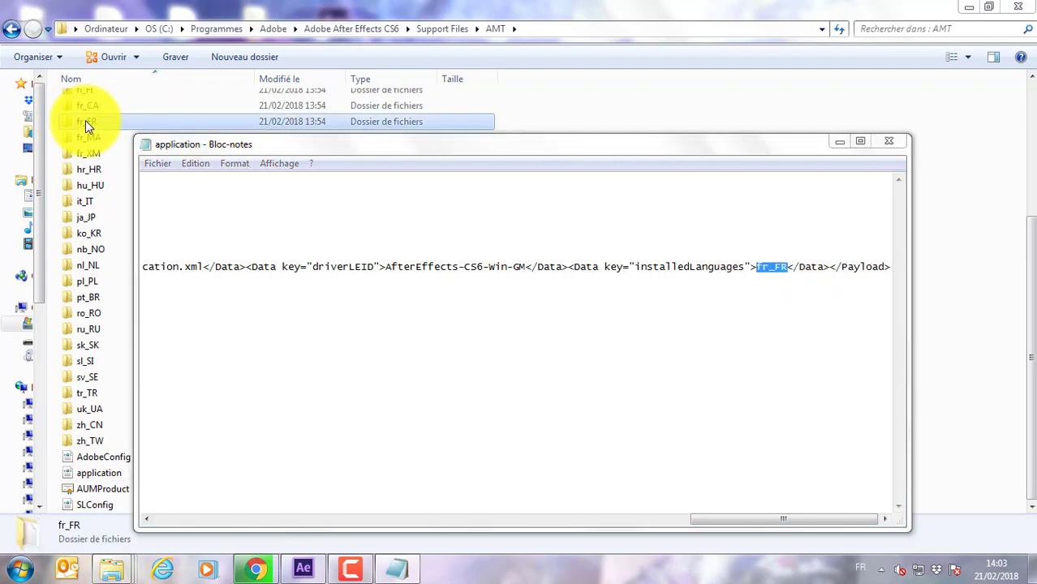
# Copy the name of the en_US language folder in AMT without renaming the folder
pyautogui.scroll(3, 85, 120)
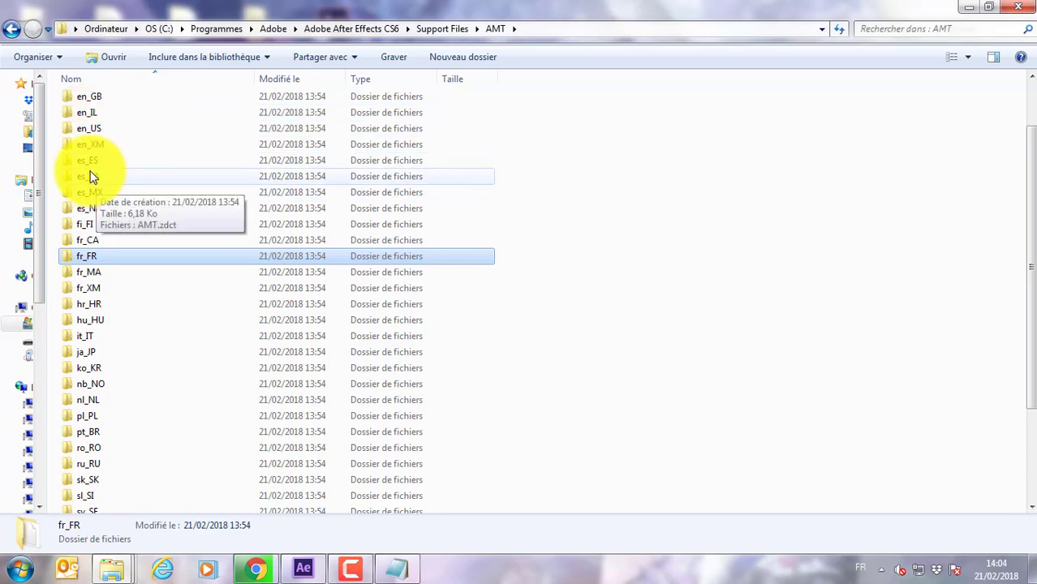
pyautogui.click(94, 130)
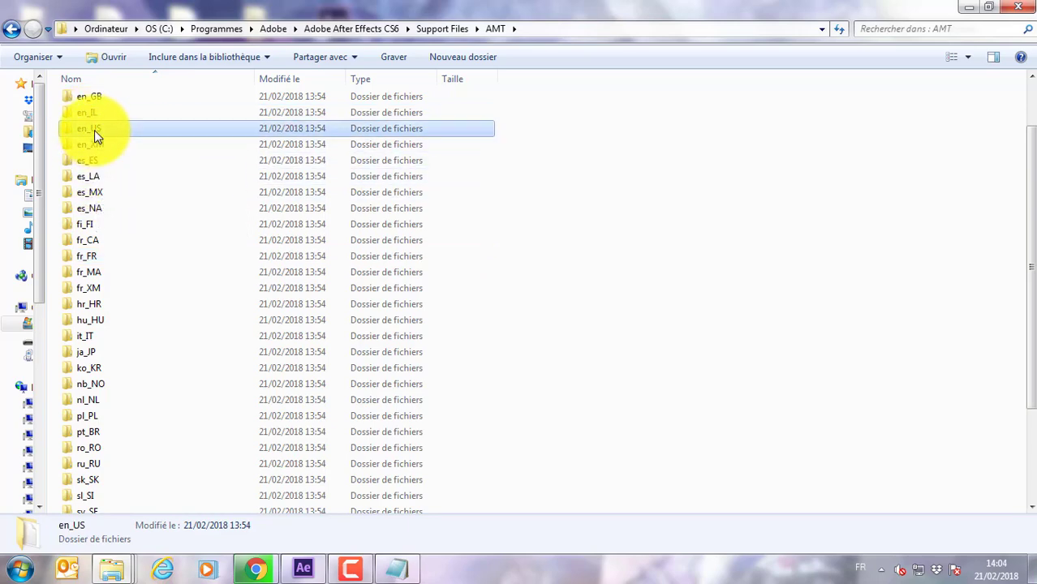
pyautogui.rightClick(94, 130)
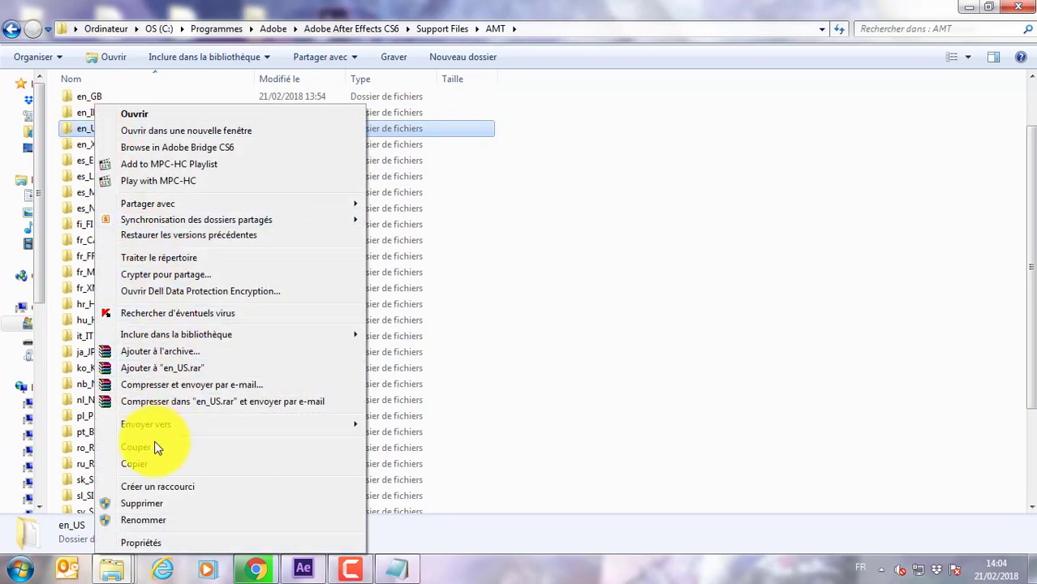
pyautogui.click(140, 522)
pyautogui.hotkey('ctrl', 'c')
pyautogui.rightClick(93, 130)
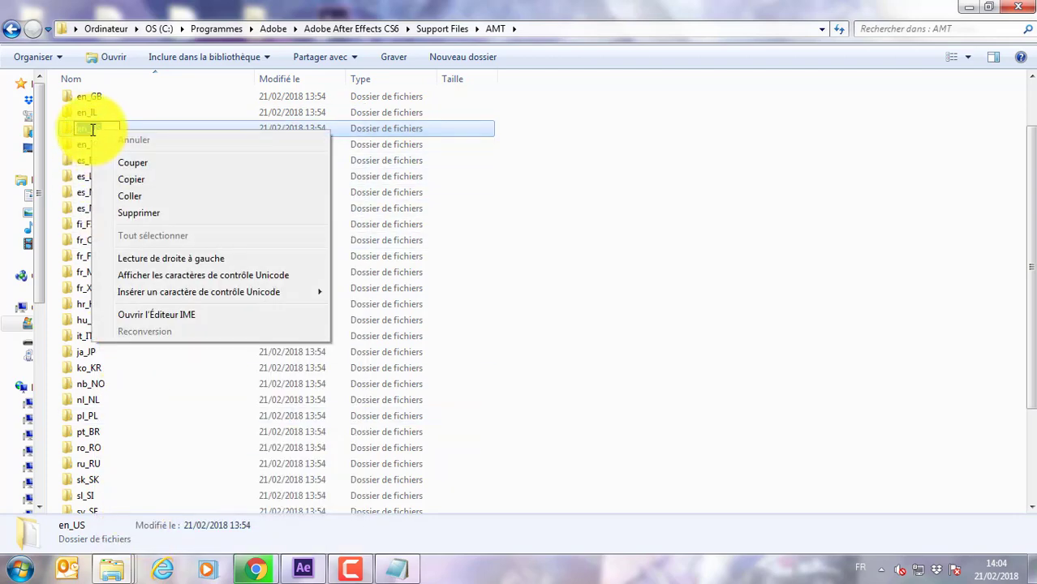
pyautogui.click(126, 183)
pyautogui.click(146, 228)
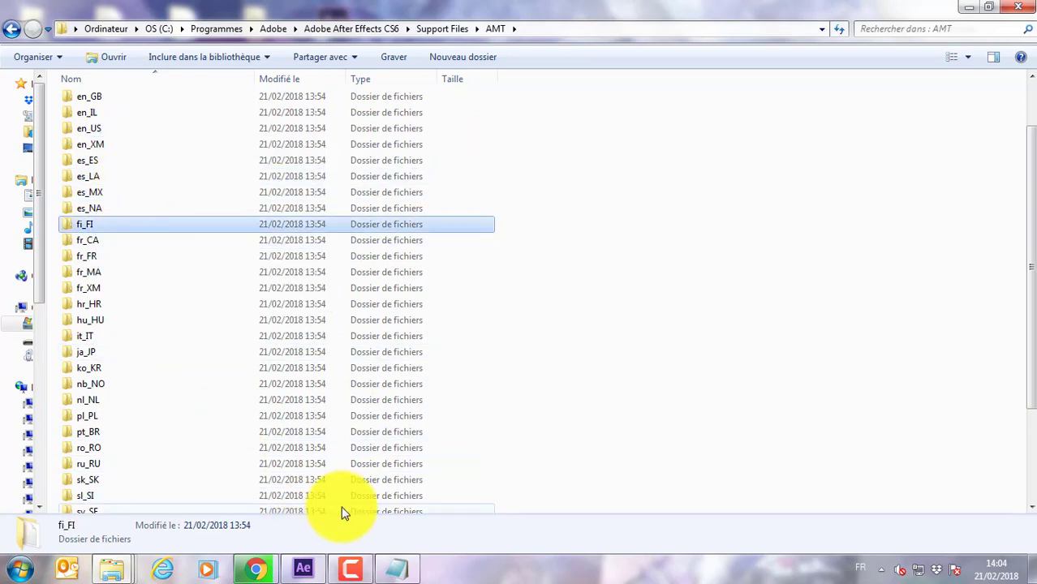
# Replace the installedLanguages value in the application file with the copied code en_US
pyautogui.click(396, 569)
pyautogui.rightClick(774, 265)
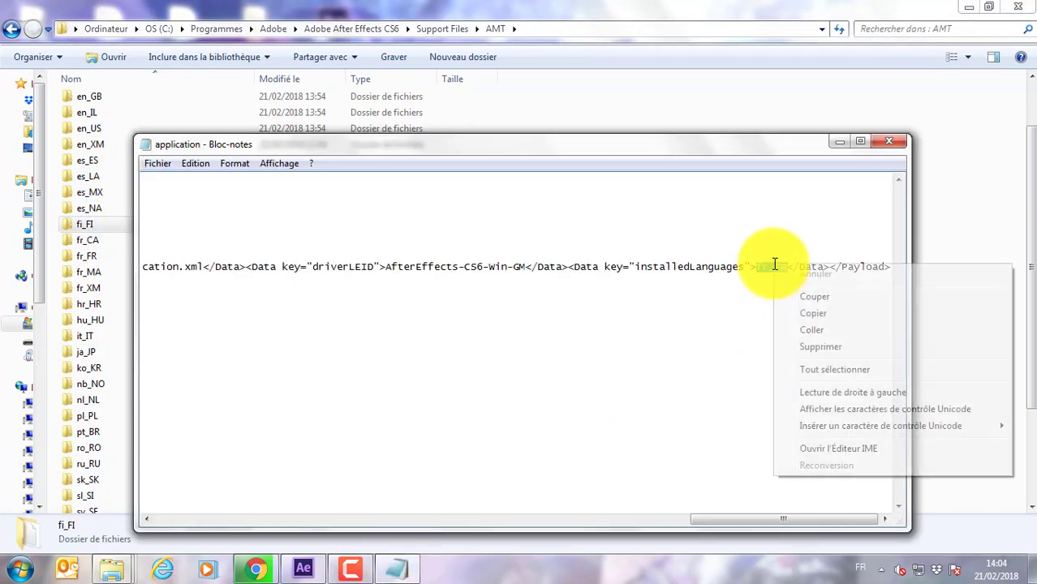
pyautogui.click(815, 330)
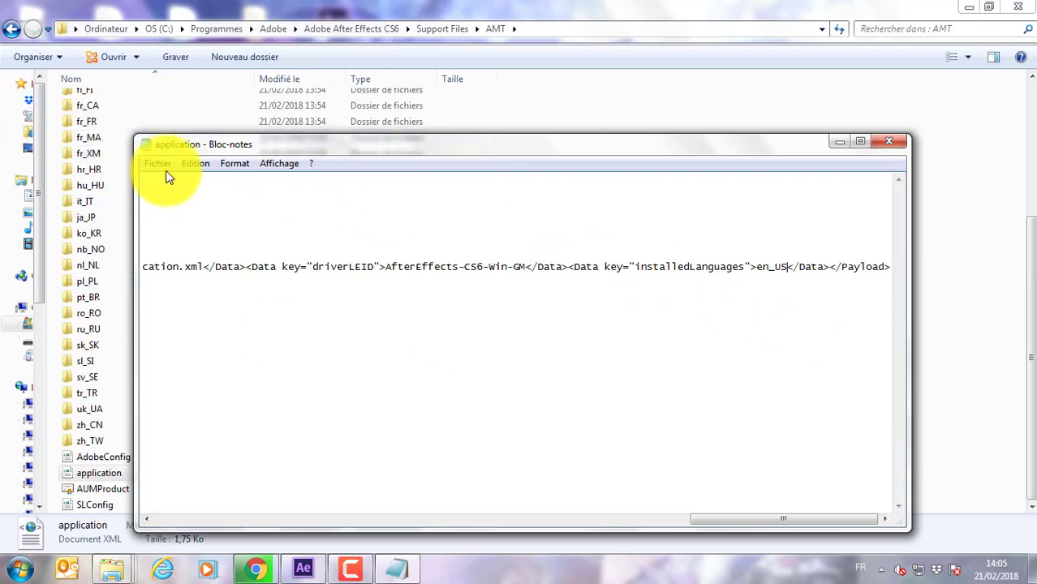
# Save the edited file as application in the test folder with the type Tous les fichiers, and close Bloc-notes
pyautogui.click(161, 165)
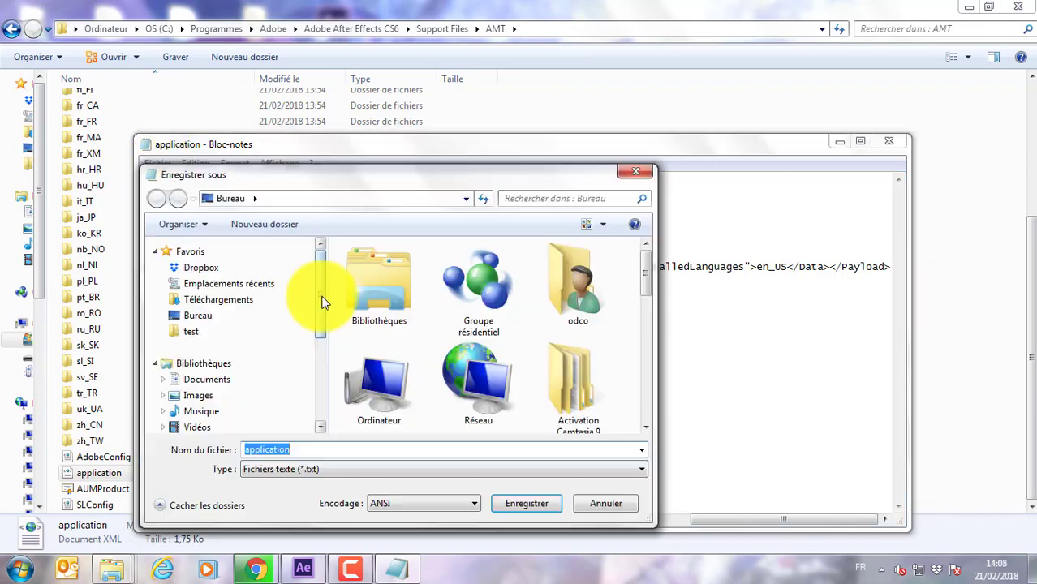
pyautogui.click(206, 329)
pyautogui.click(523, 508)
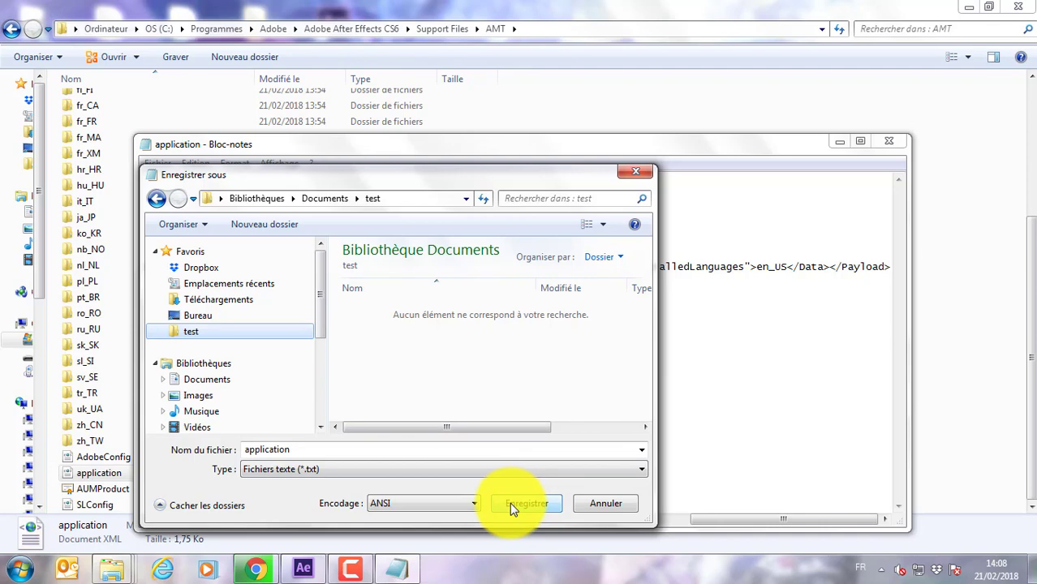
pyautogui.click(477, 470)
pyautogui.click(460, 491)
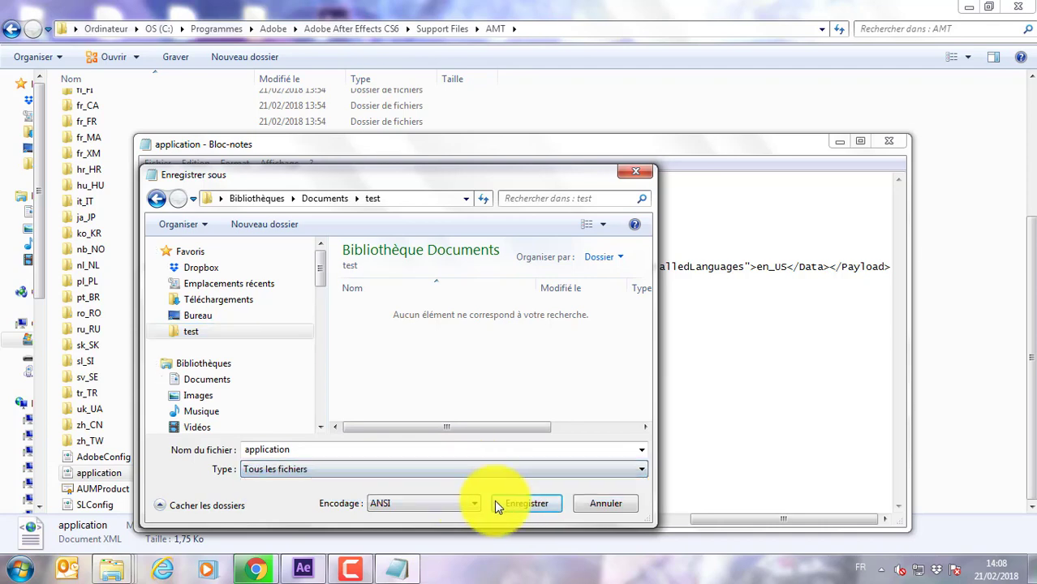
pyautogui.click(527, 504)
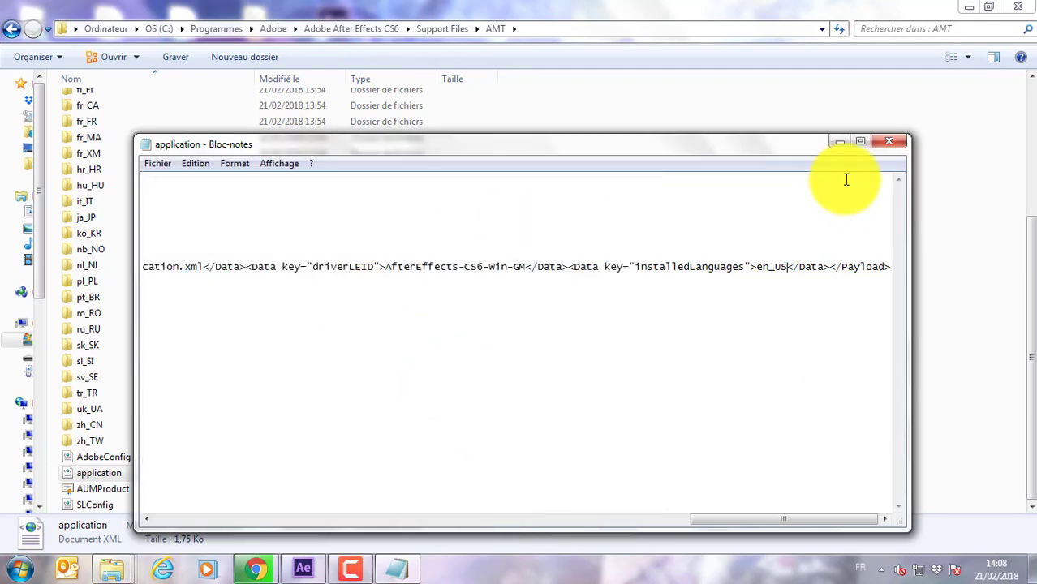
pyautogui.click(881, 149)
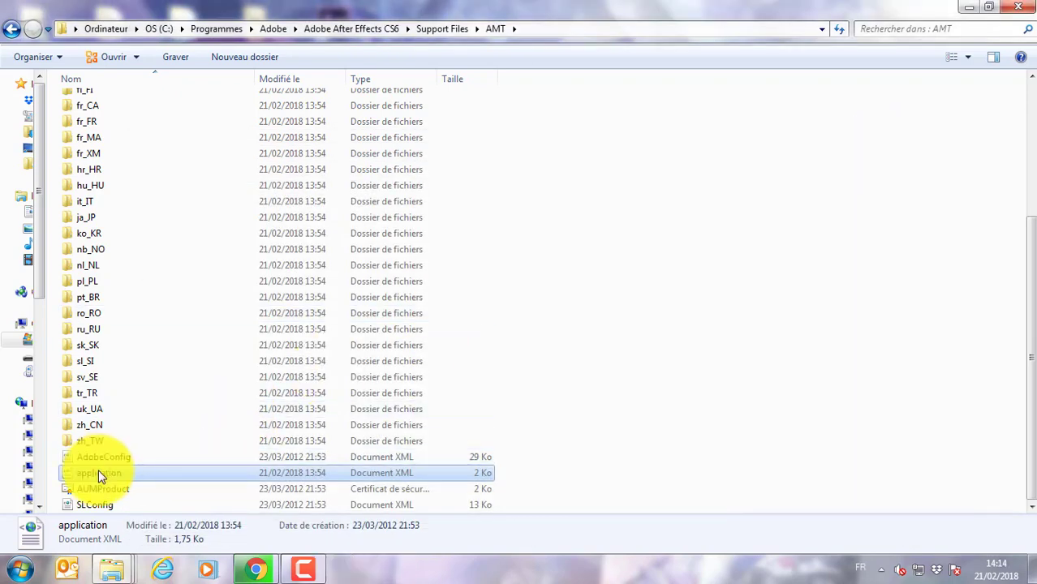
# Delete the original application file from AMT and paste in the edited copy from the test folder, allowing administrator access
pyautogui.rightClick(98, 474)
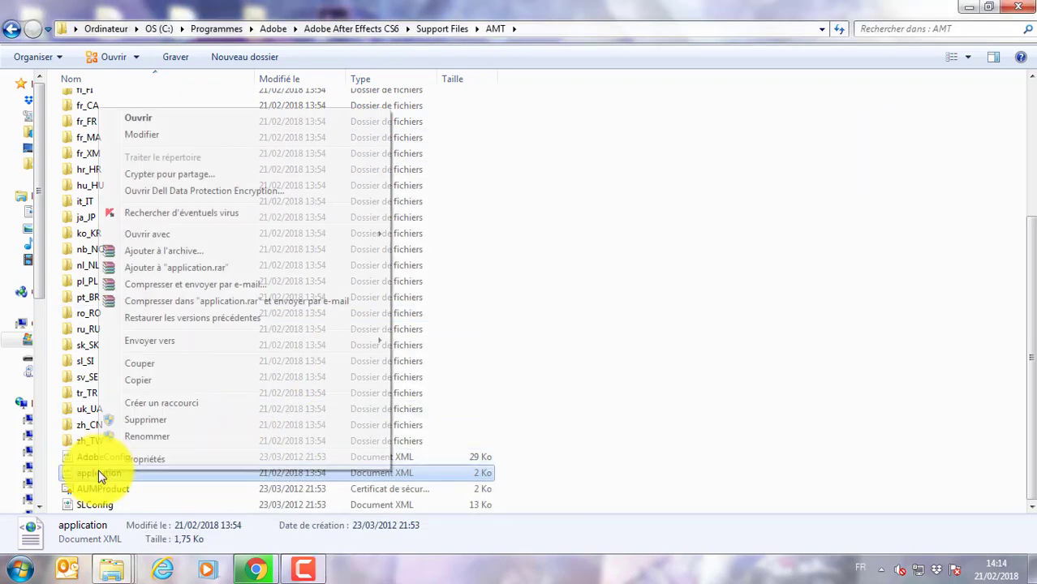
pyautogui.click(162, 420)
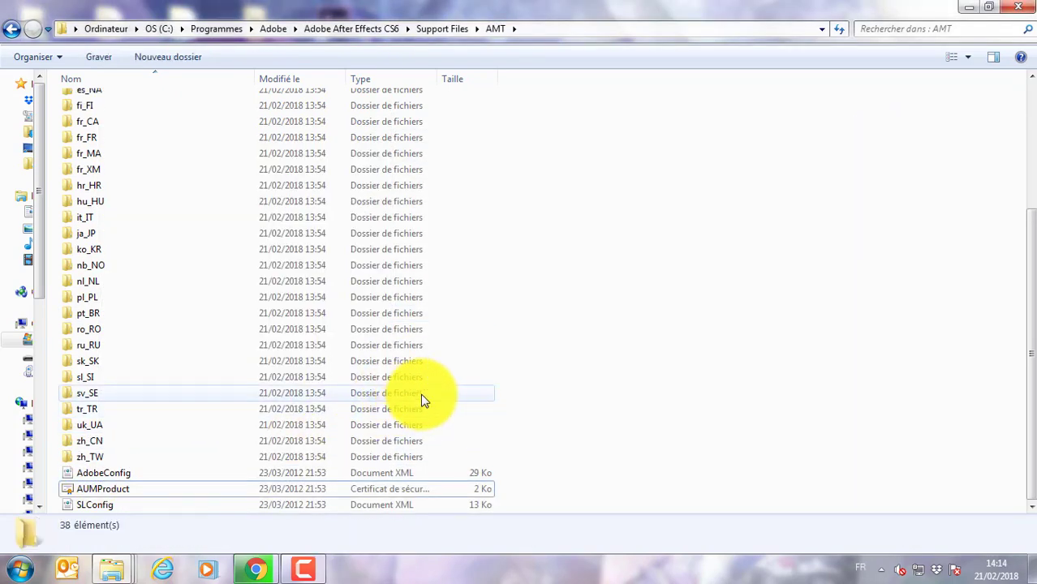
pyautogui.moveTo(114, 568)
pyautogui.click(248, 487)
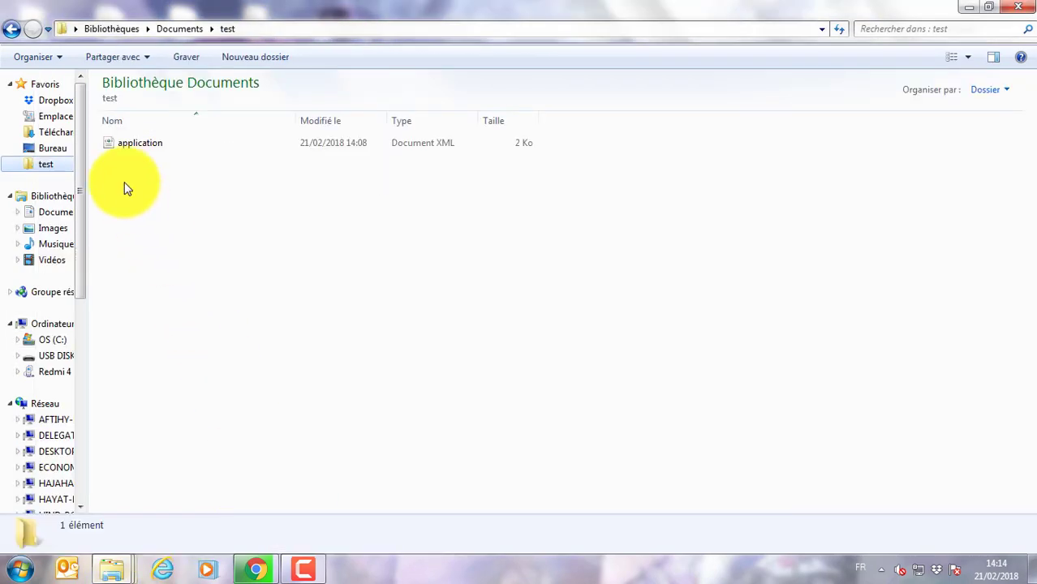
pyautogui.rightClick(146, 149)
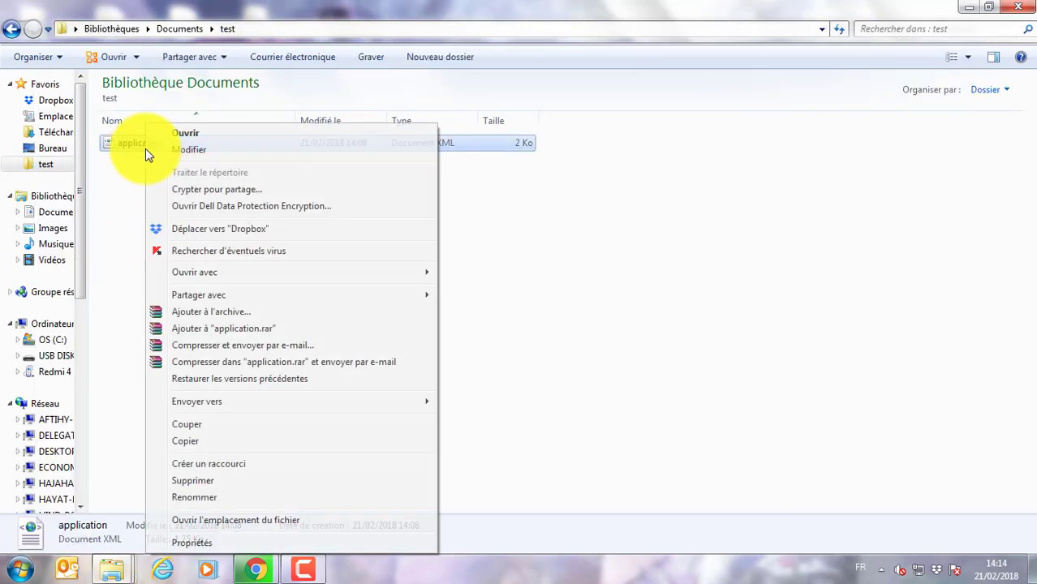
pyautogui.click(203, 449)
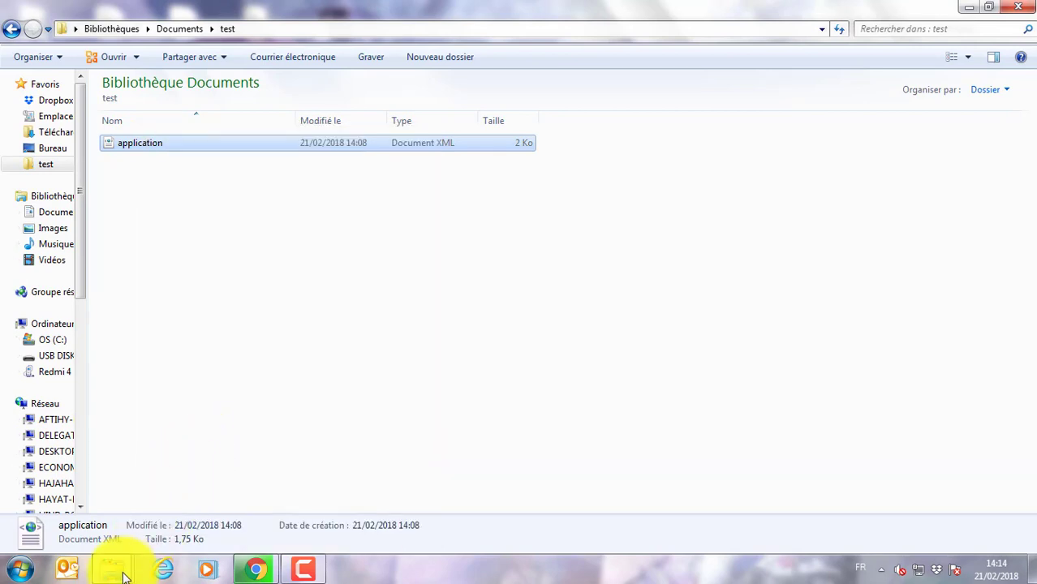
pyautogui.moveTo(122, 566)
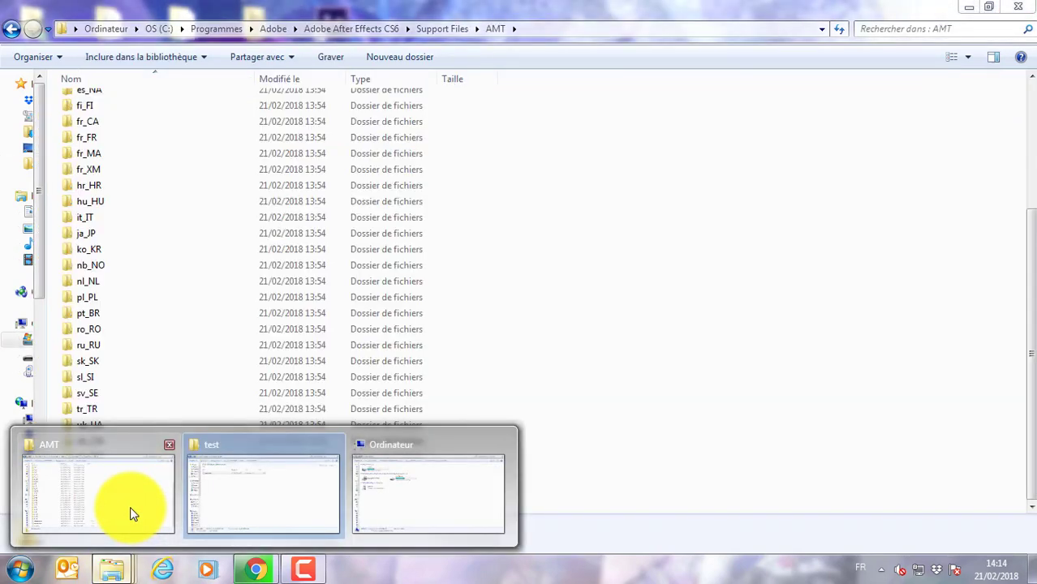
pyautogui.click(130, 506)
pyautogui.rightClick(539, 477)
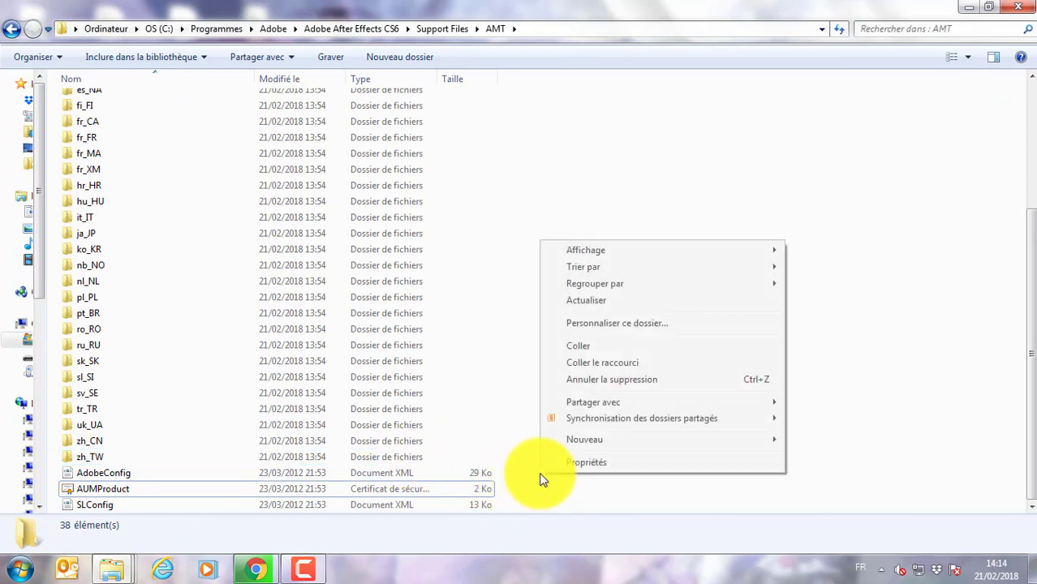
pyautogui.click(578, 346)
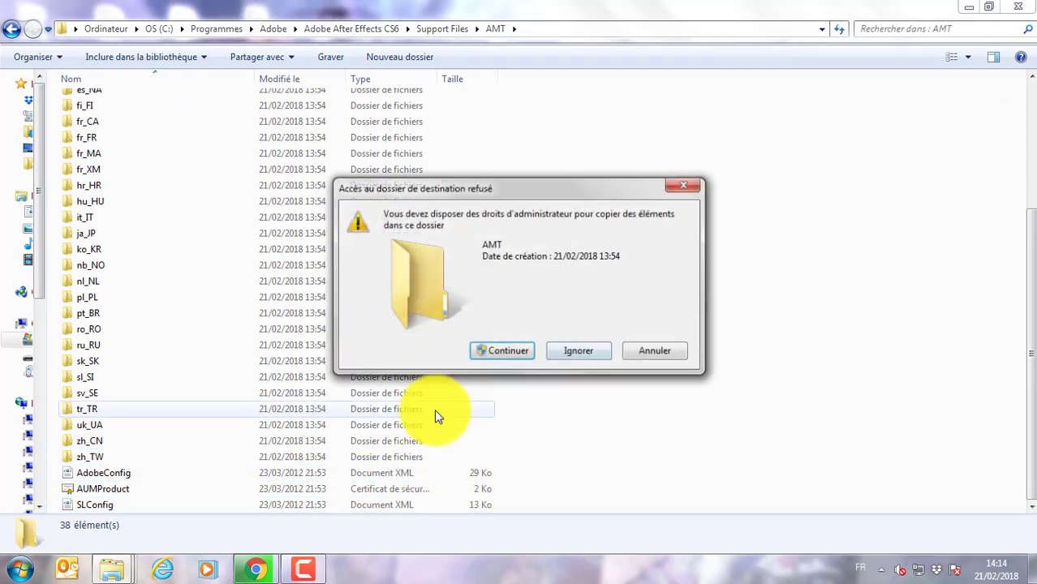
pyautogui.click(503, 350)
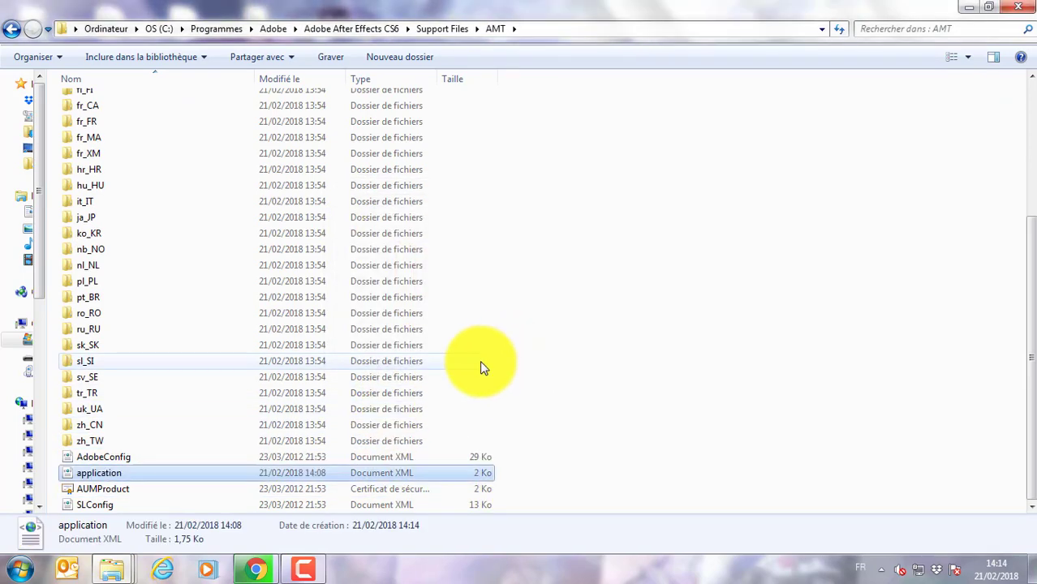
# Duplicate the fr_CA text file within the AMTLanguages folder of Support Files, allowing administrator access
pyautogui.scroll(4, 140, 436)
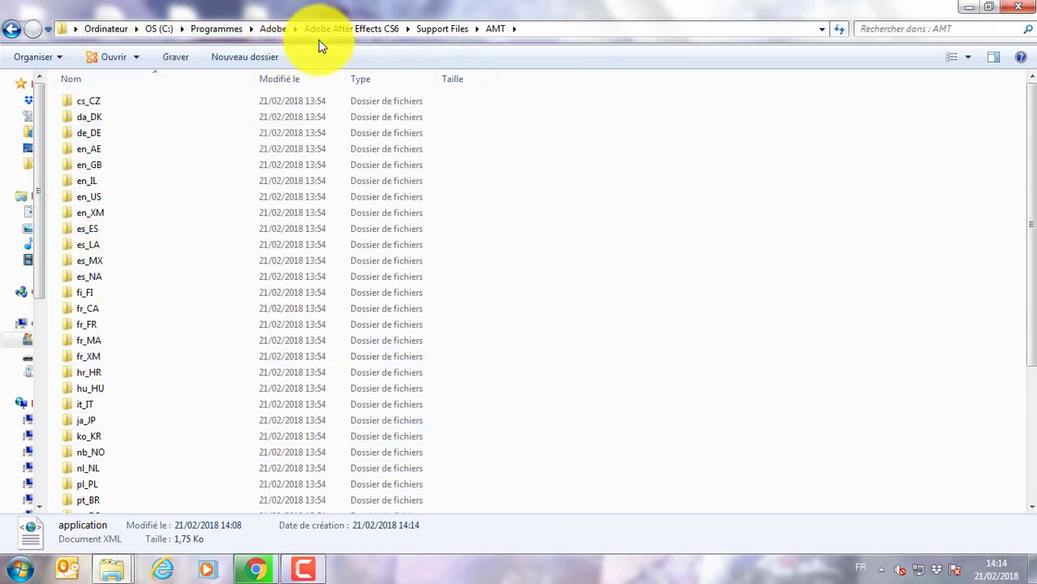
pyautogui.click(13, 31)
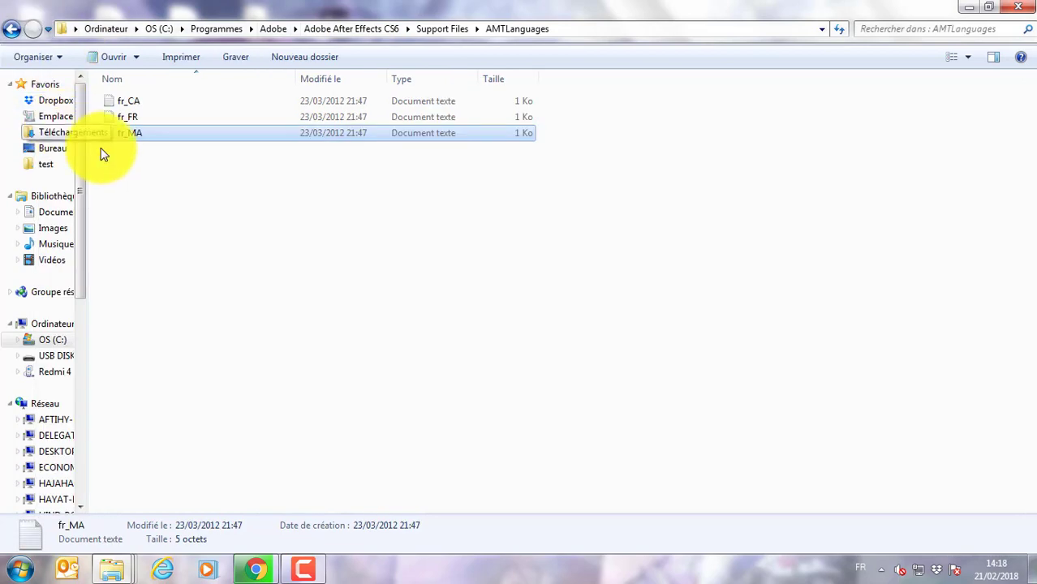
pyautogui.rightClick(124, 101)
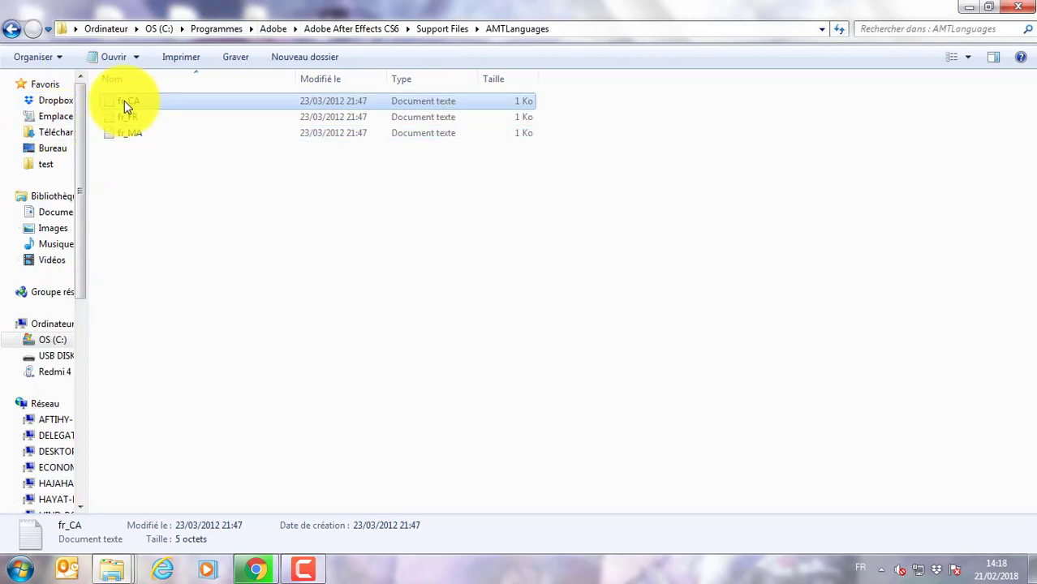
pyautogui.click(164, 394)
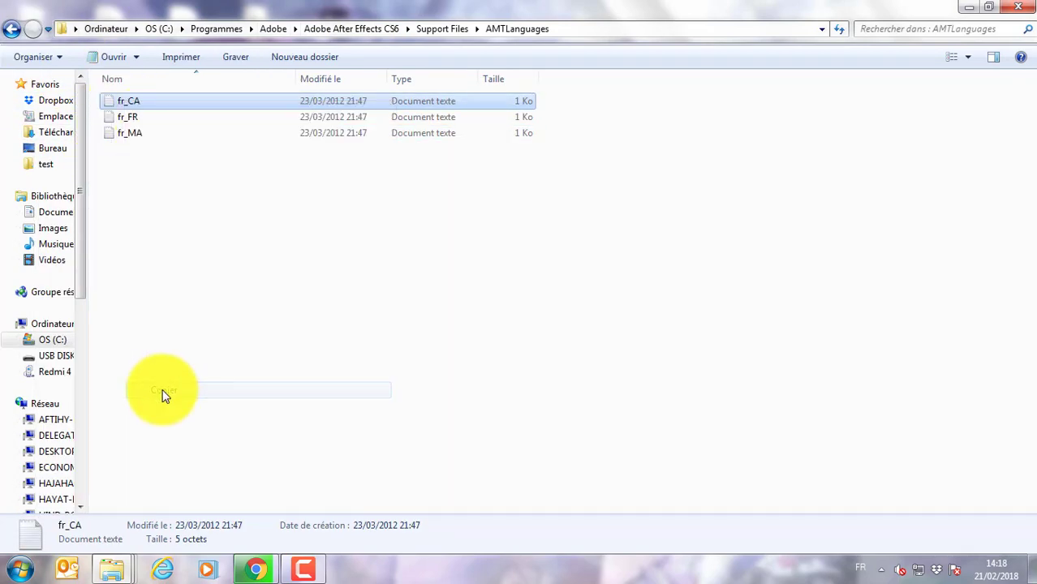
pyautogui.rightClick(130, 264)
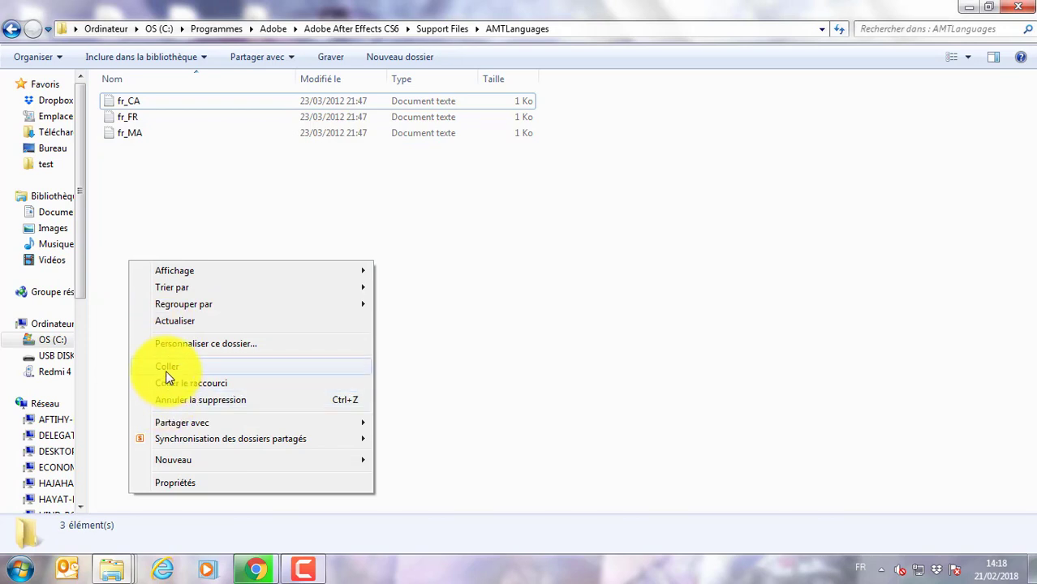
pyautogui.click(166, 369)
pyautogui.click(504, 352)
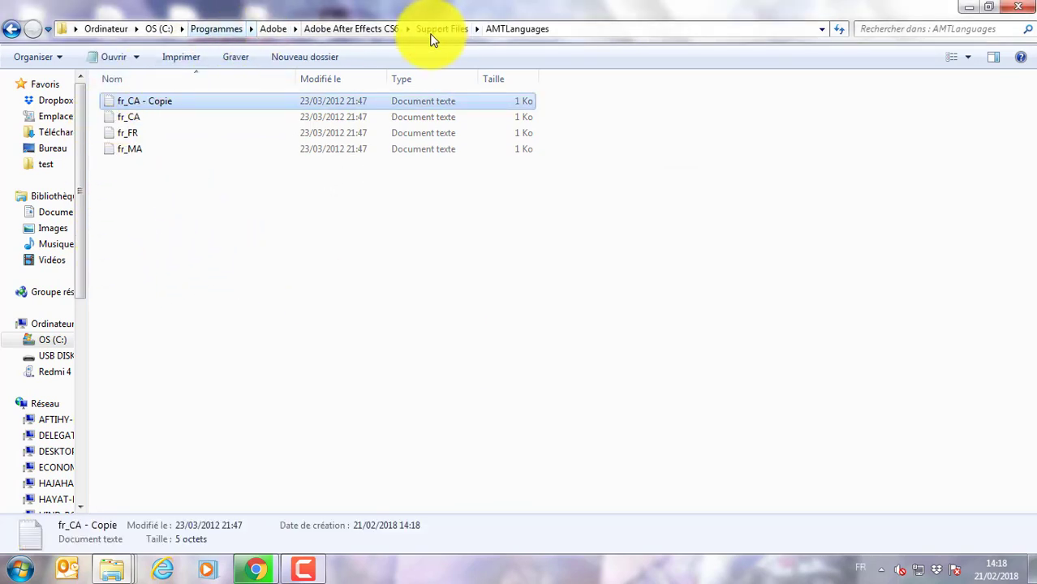
# Copy the name of the en_US folder inside the AMT folder of Support Files
pyautogui.click(10, 31)
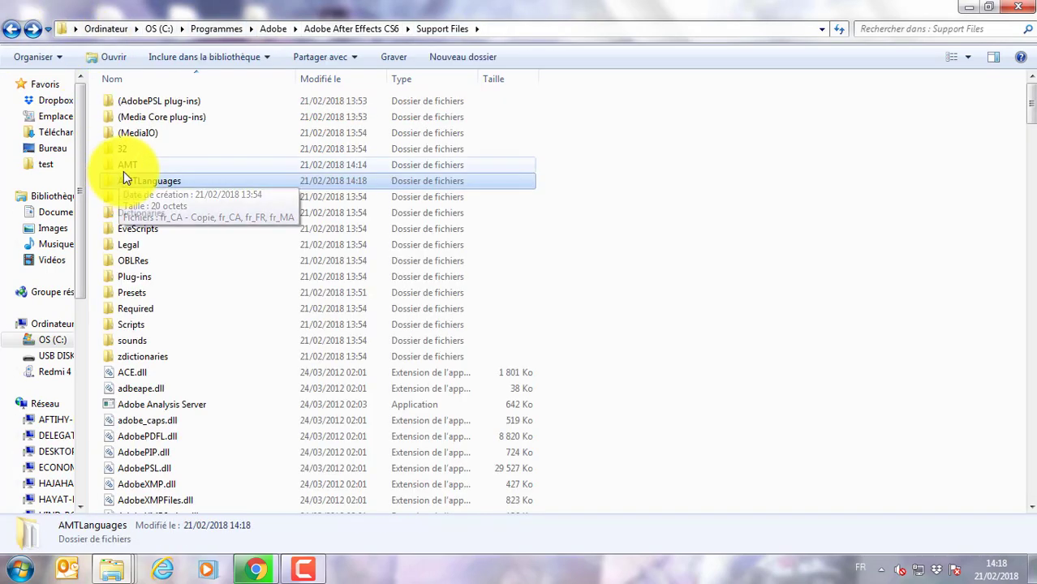
pyautogui.doubleClick(123, 171)
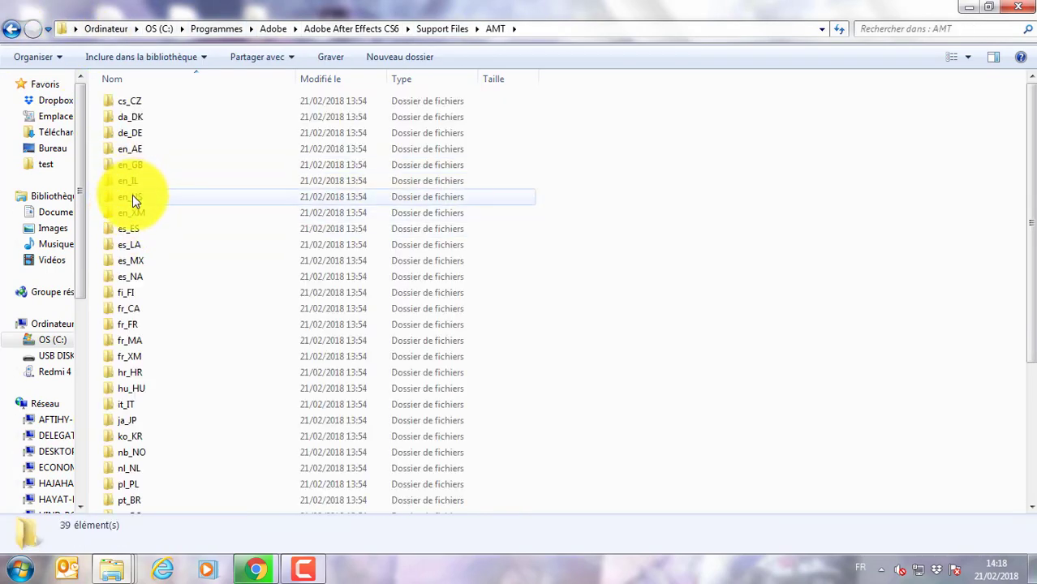
pyautogui.rightClick(133, 196)
pyautogui.click(178, 520)
pyautogui.hotkey('ctrl', 'c')
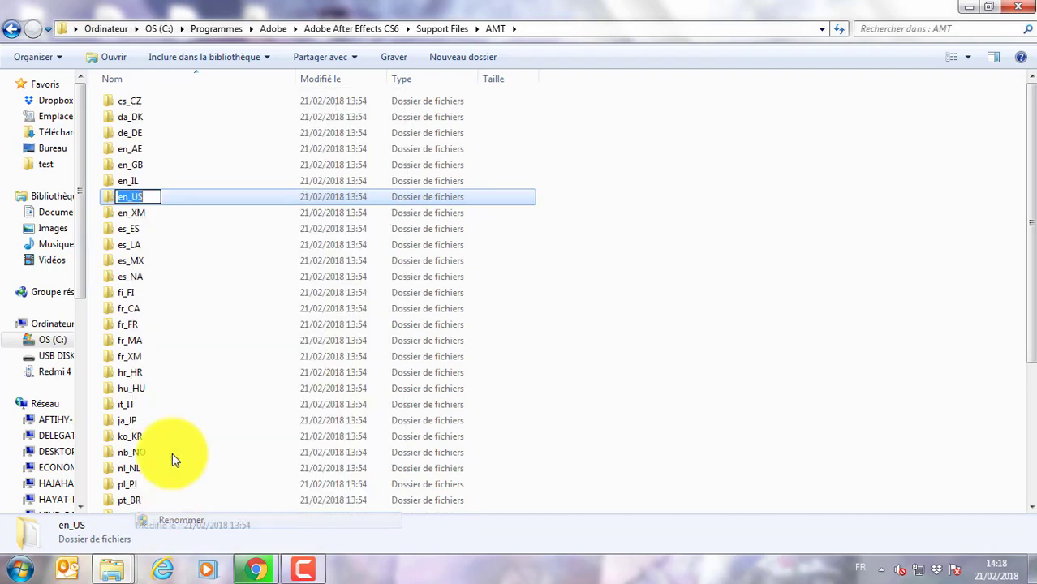
pyautogui.rightClick(130, 207)
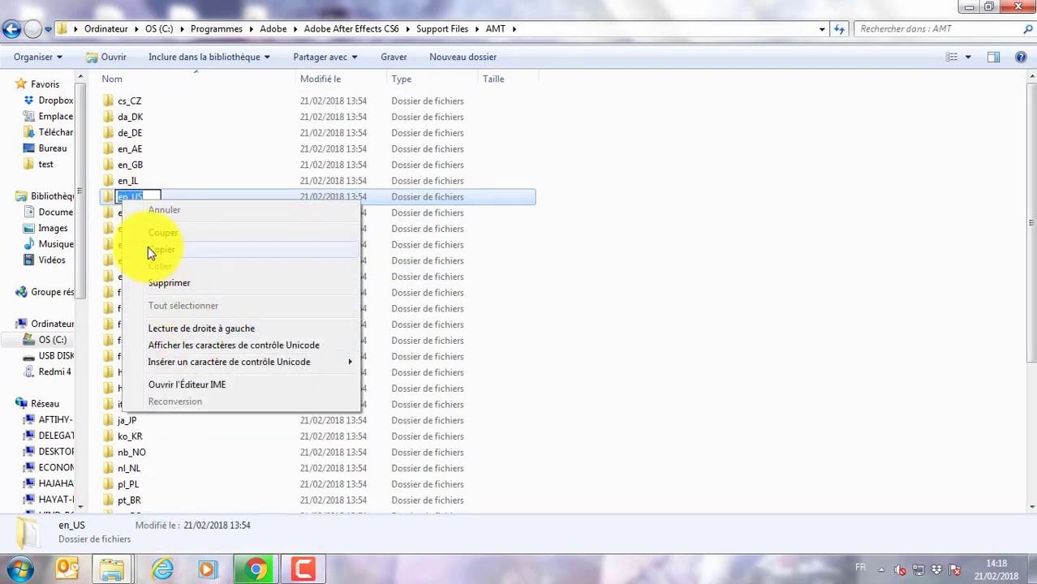
pyautogui.click(159, 250)
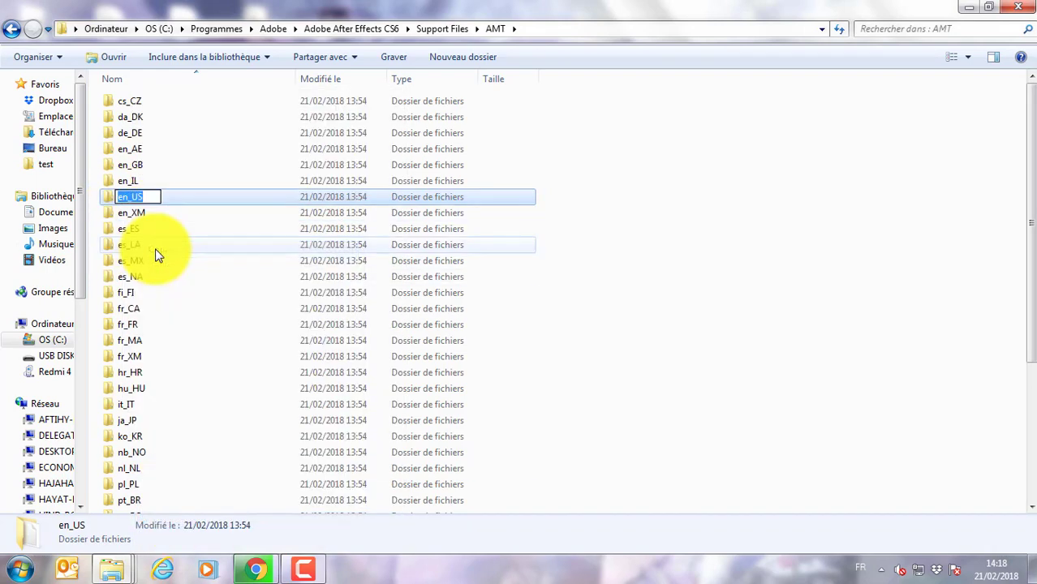
# Rename the fr_CA - Copie text file in the AMTLanguages folder as en_US using the copied name
pyautogui.click(13, 30)
pyautogui.doubleClick(151, 182)
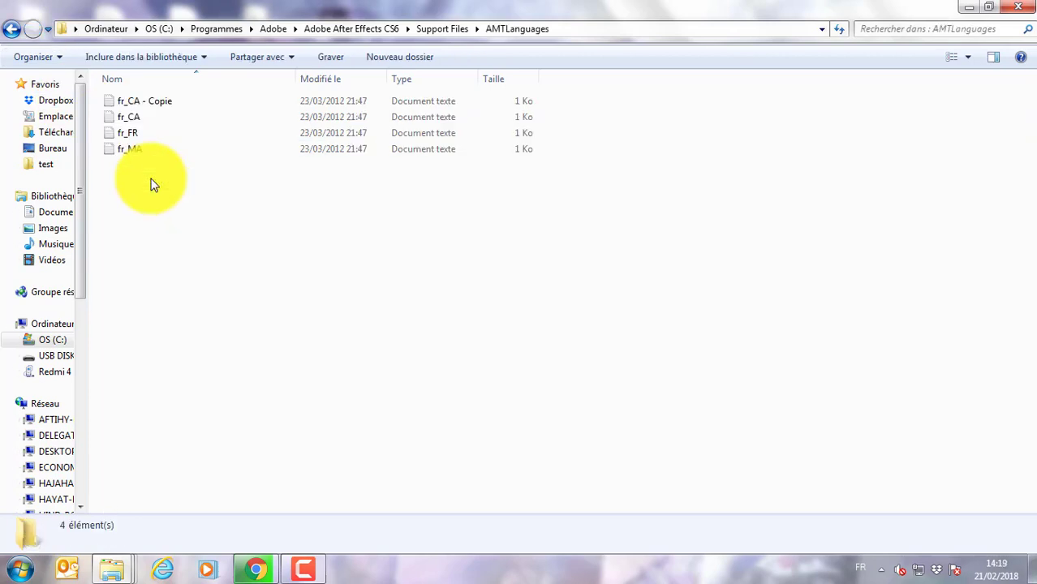
pyautogui.rightClick(135, 102)
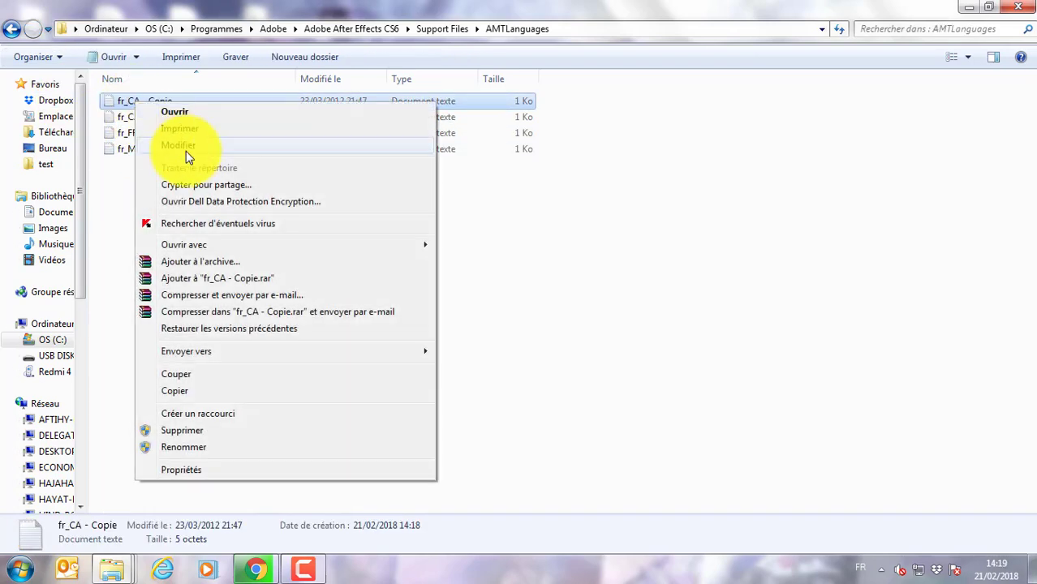
pyautogui.click(170, 447)
pyautogui.rightClick(134, 98)
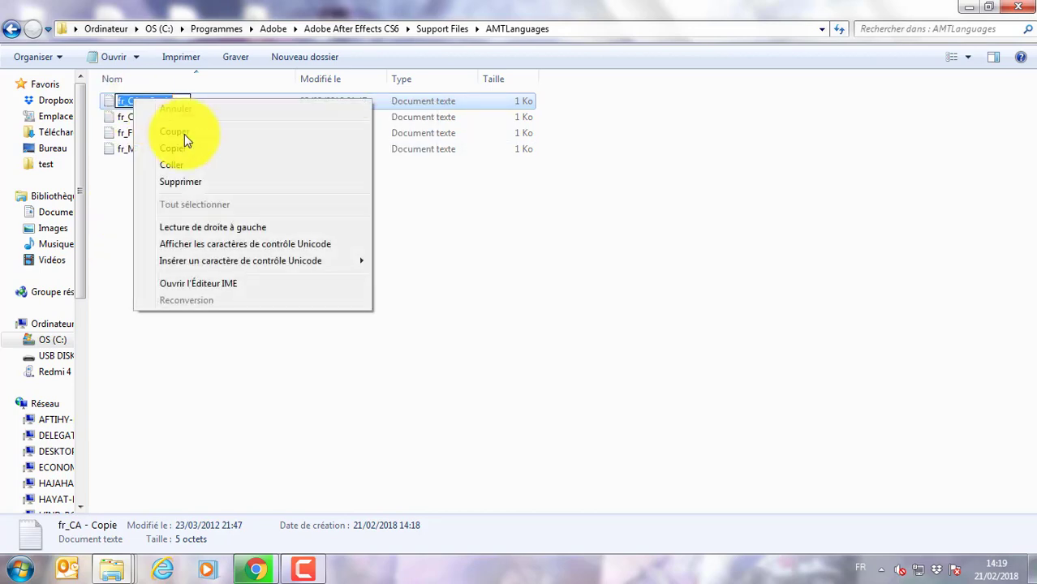
pyautogui.click(192, 166)
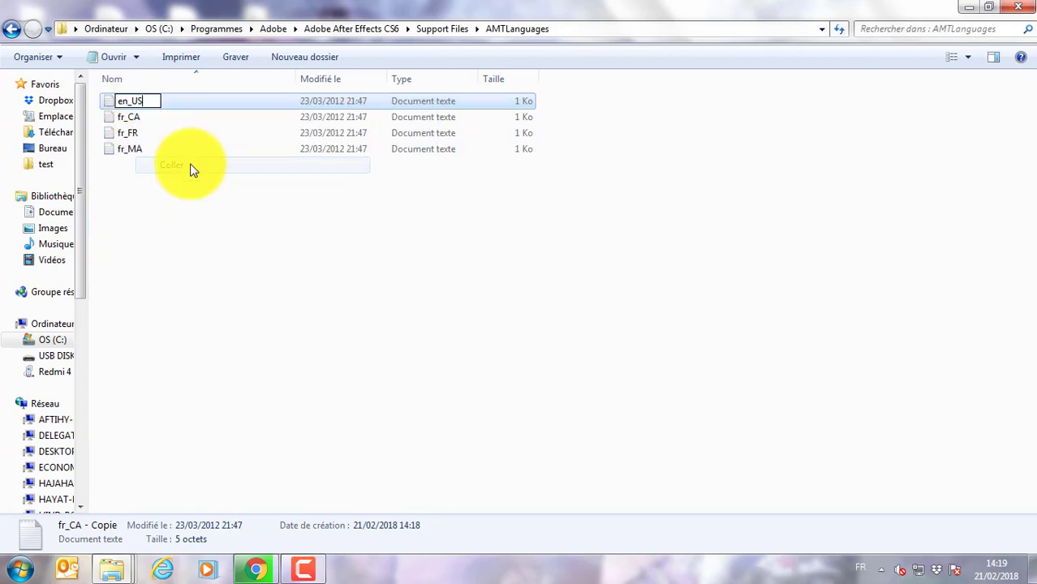
pyautogui.click(100, 127)
# Open the en_US text file in Bloc-notes and replace its fr_CA text with the copied code en_US
pyautogui.rightClick(118, 110)
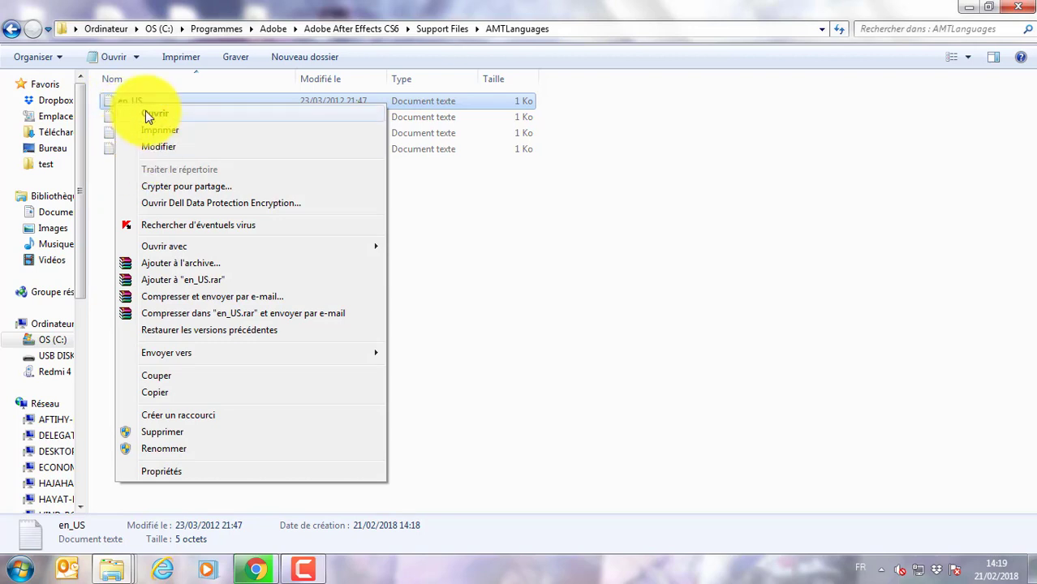
pyautogui.click(146, 114)
pyautogui.moveTo(259, 203); pyautogui.dragTo(142, 180)
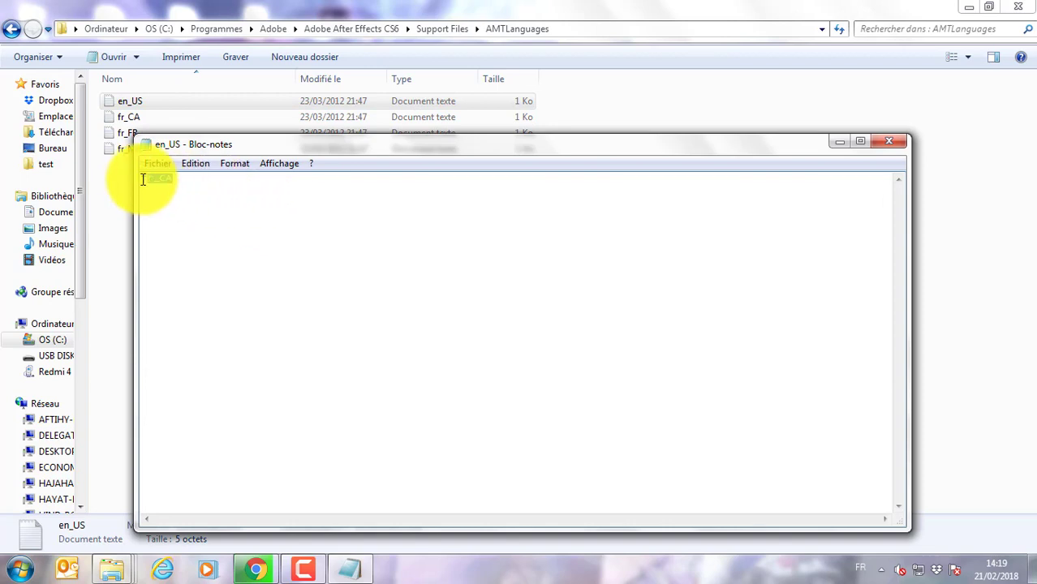
pyautogui.rightClick(144, 182)
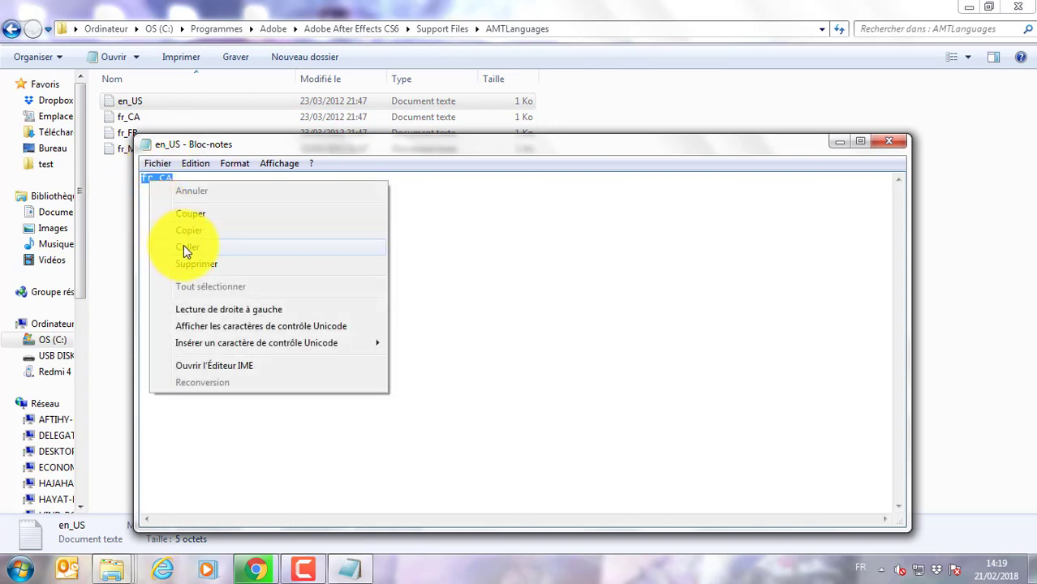
pyautogui.click(185, 245)
# Close Bloc-notes, saving the edited text as en_US in the test folder and replacing the existing file there
pyautogui.click(888, 141)
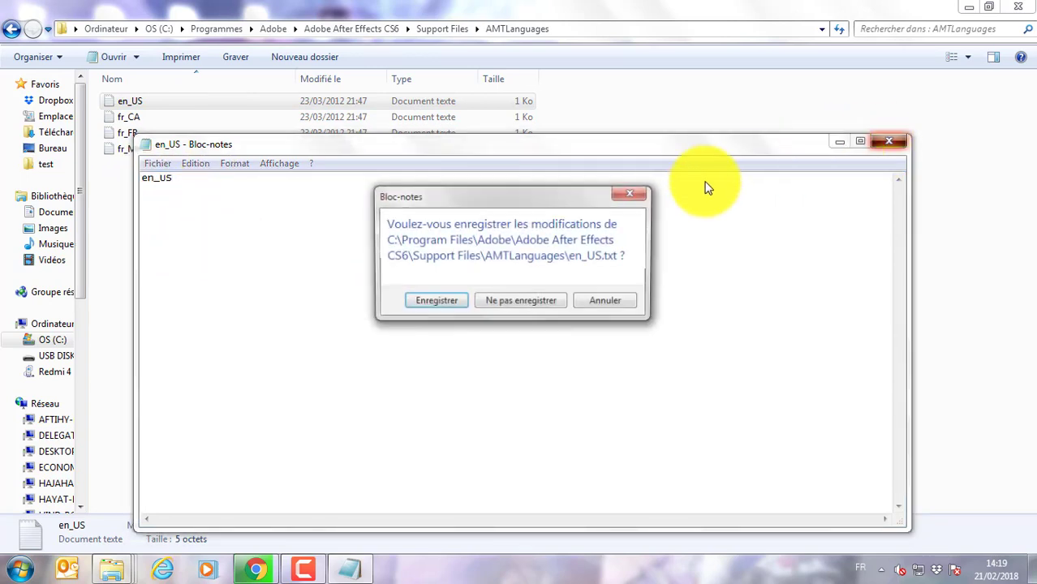
pyautogui.click(431, 303)
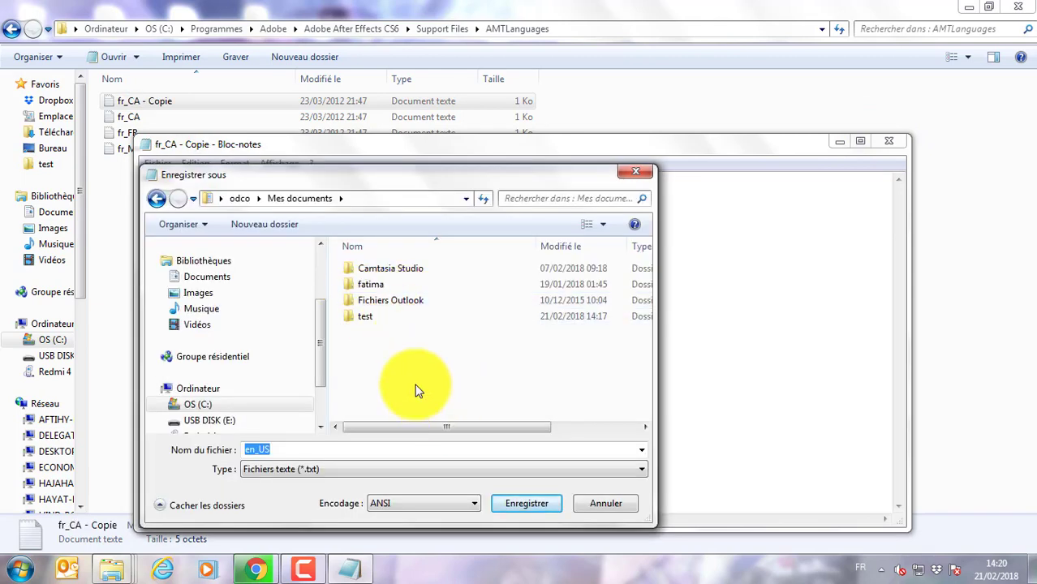
pyautogui.doubleClick(365, 317)
pyautogui.click(522, 504)
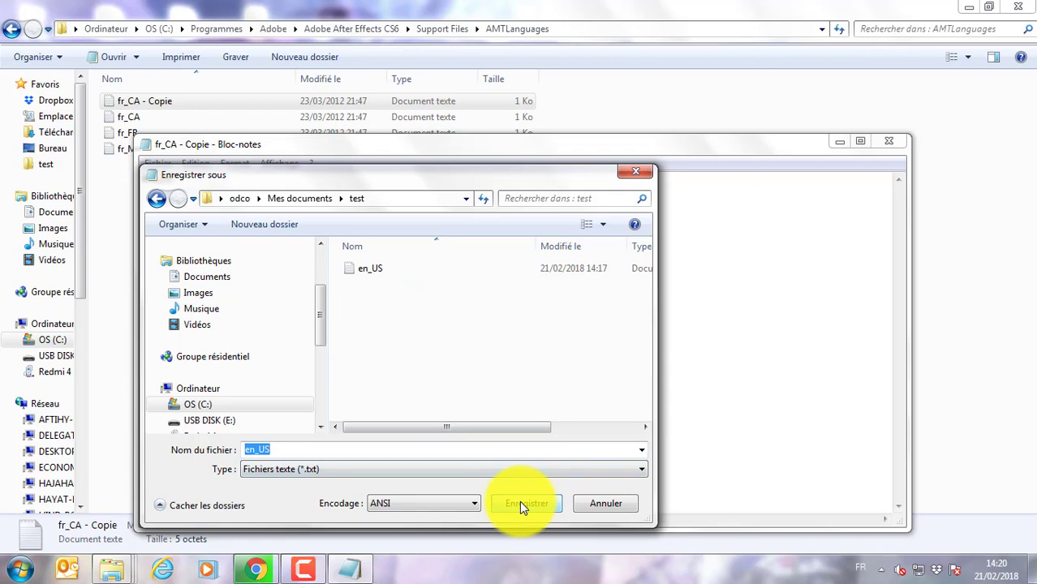
pyautogui.click(565, 290)
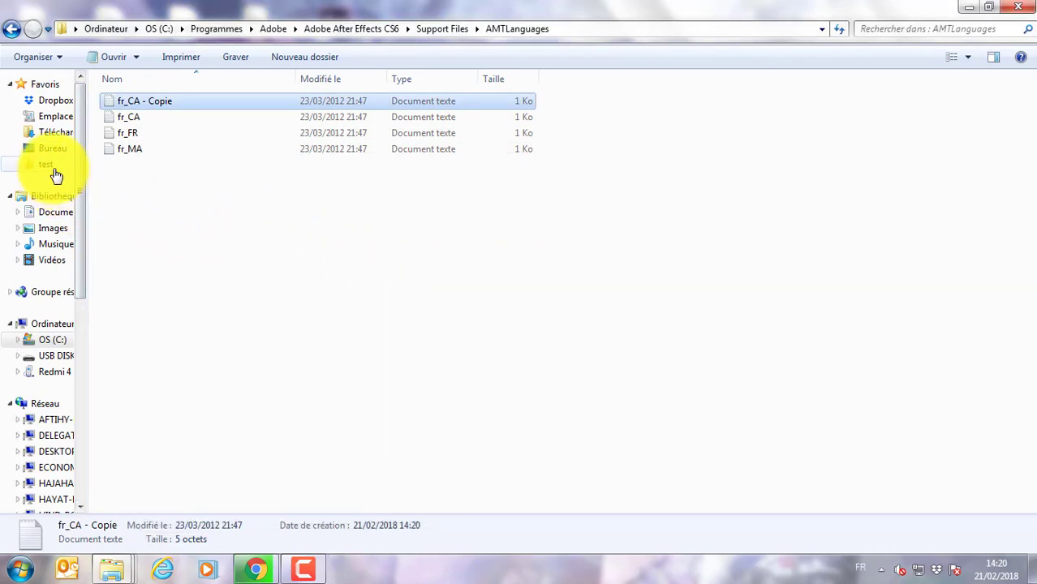
# Delete the fr_CA - Copie file from AMTLanguages and copy the edited en_US text file from the test folder
pyautogui.rightClick(161, 102)
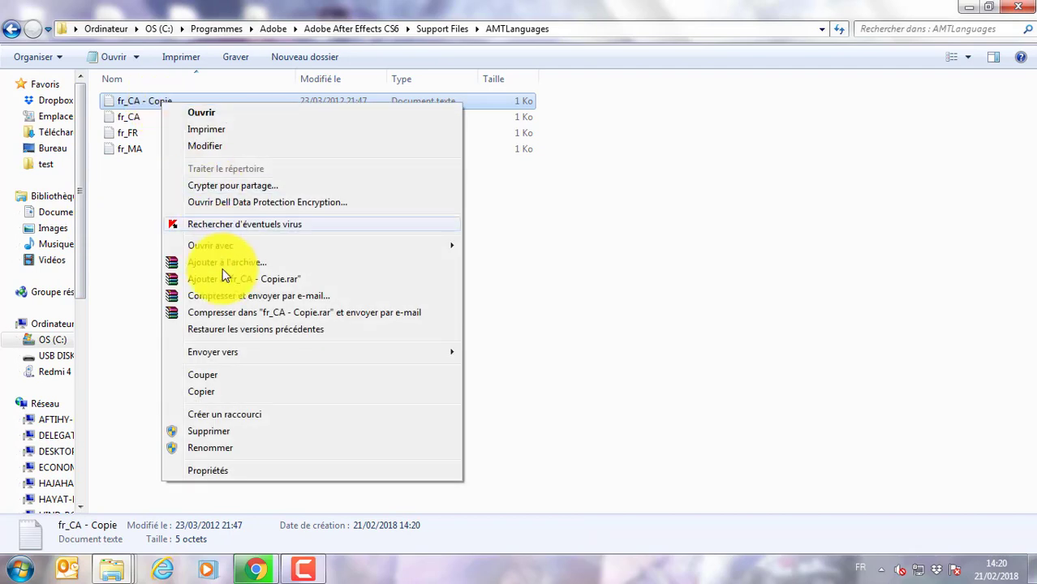
pyautogui.click(226, 434)
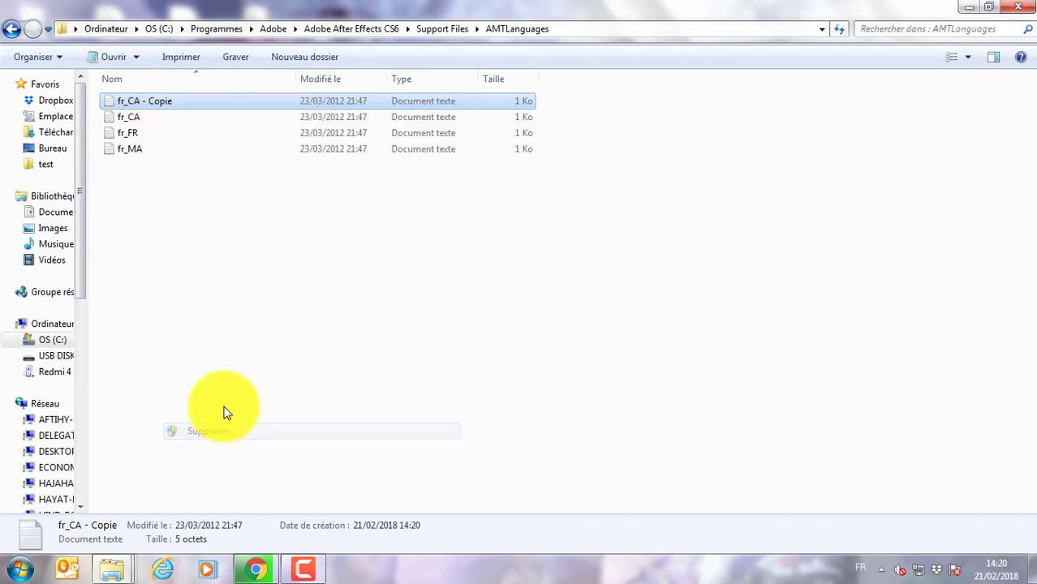
pyautogui.click(46, 164)
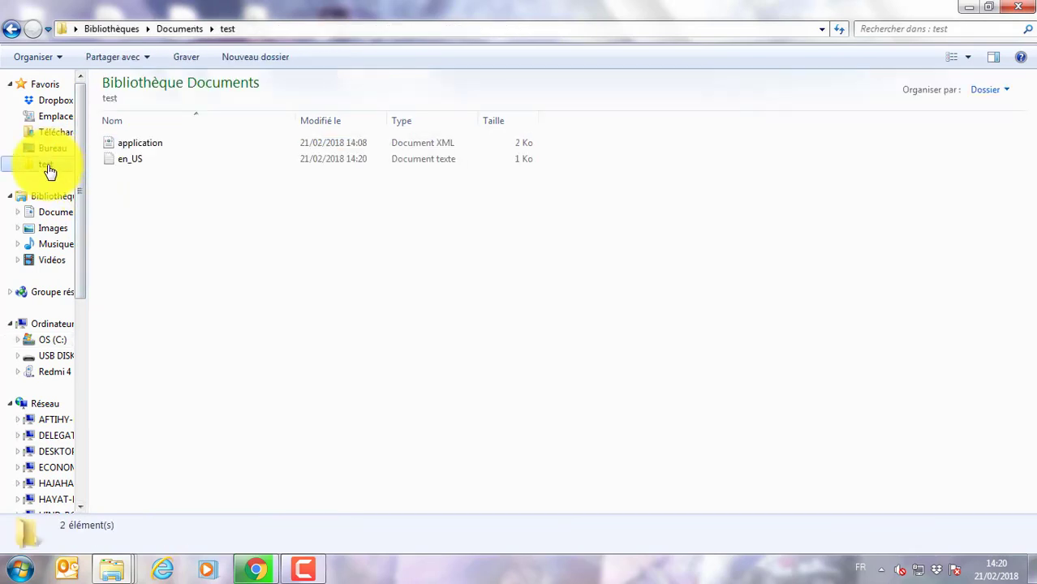
pyautogui.rightClick(120, 166)
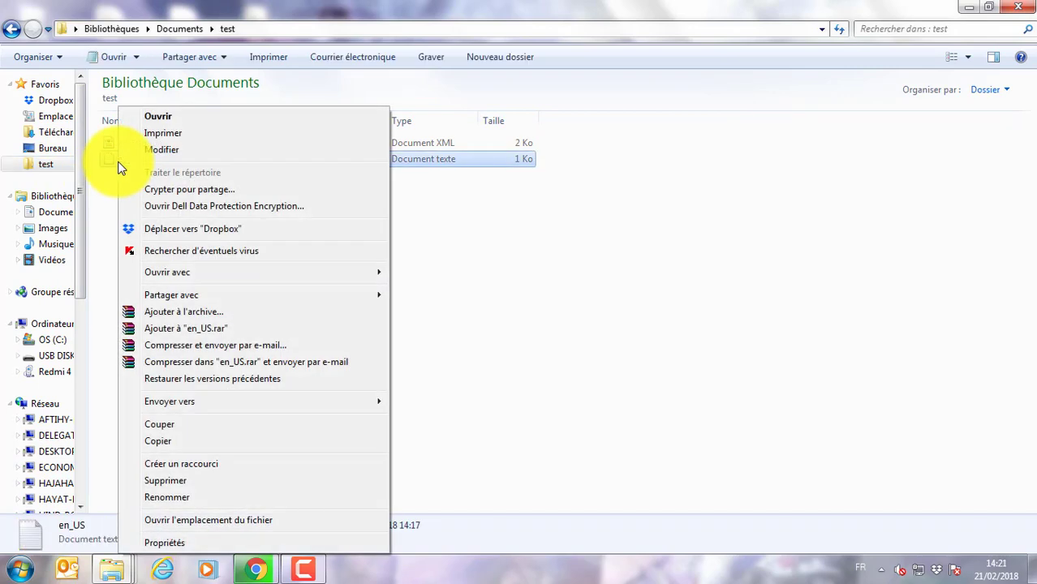
pyautogui.click(174, 442)
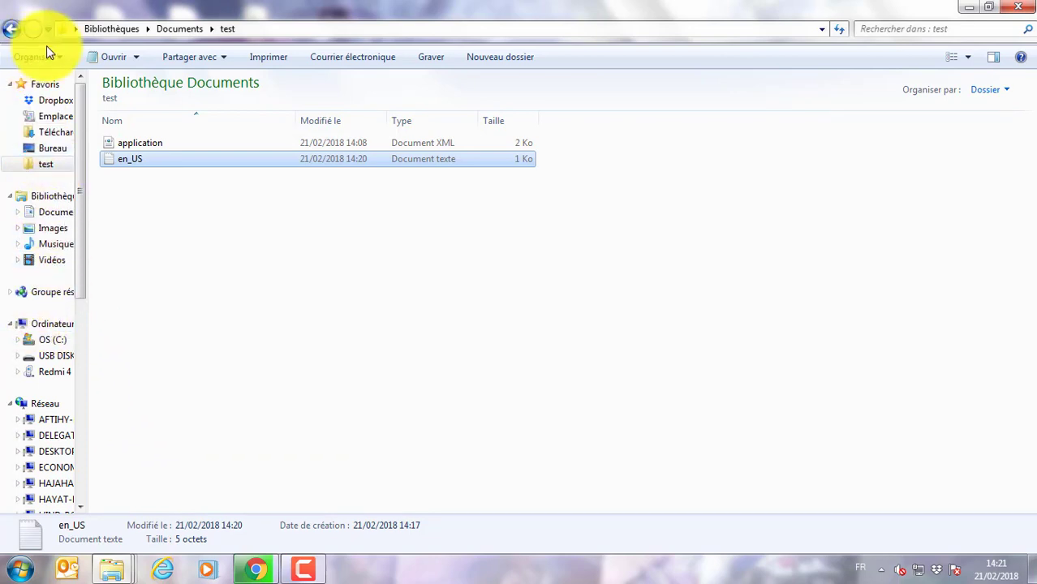
# Paste the en_US text file into the AMTLanguages folder, allowing administrator access, and open it to check its content
pyautogui.click(12, 31)
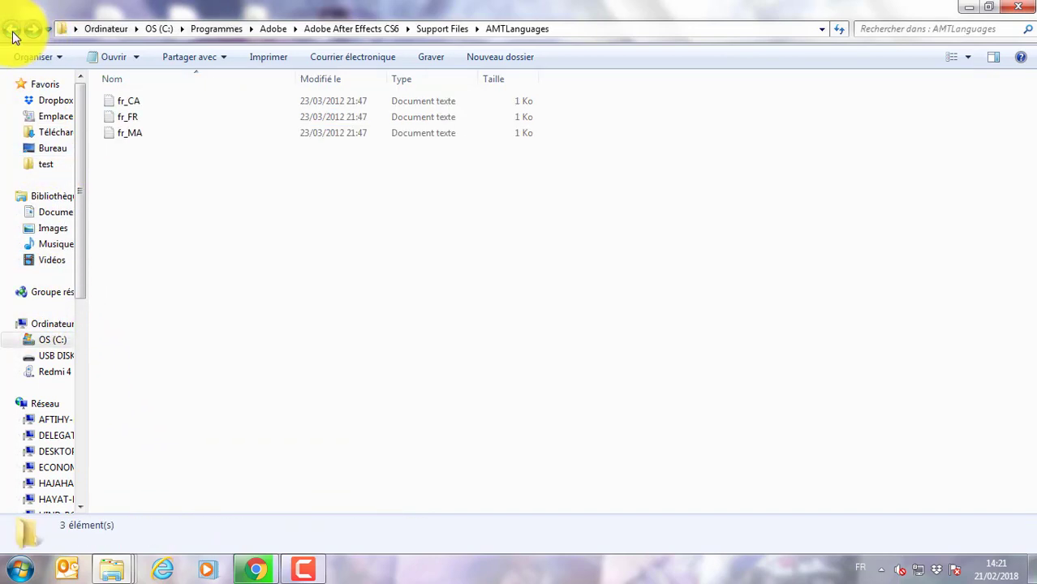
pyautogui.rightClick(123, 164)
pyautogui.click(181, 269)
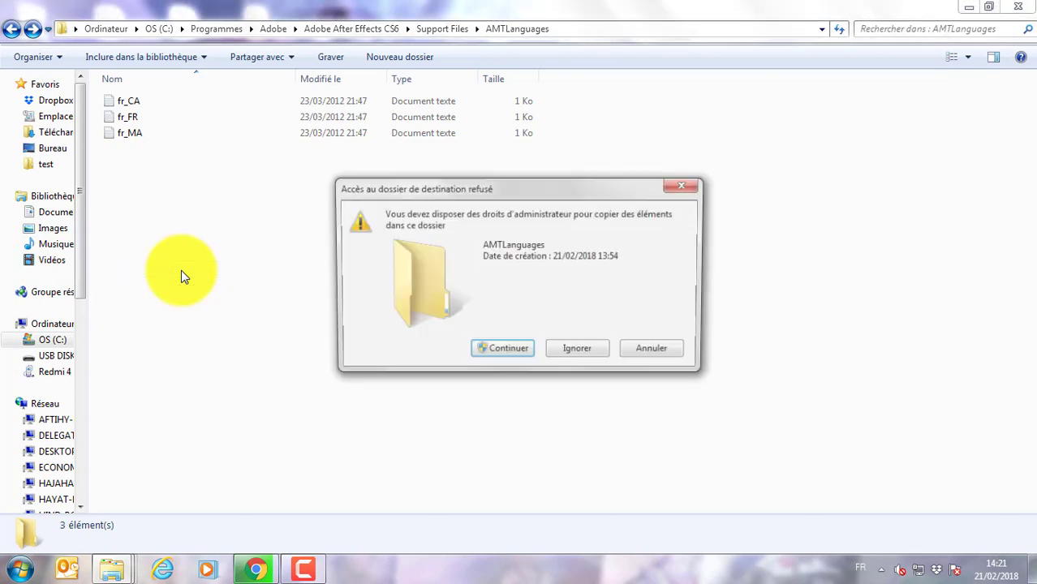
pyautogui.click(524, 357)
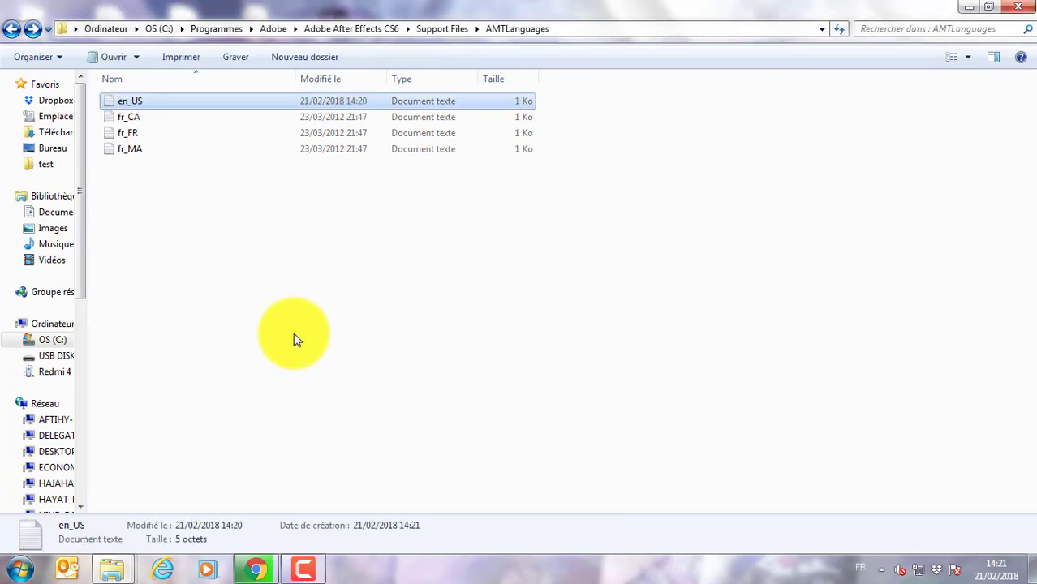
pyautogui.doubleClick(145, 101)
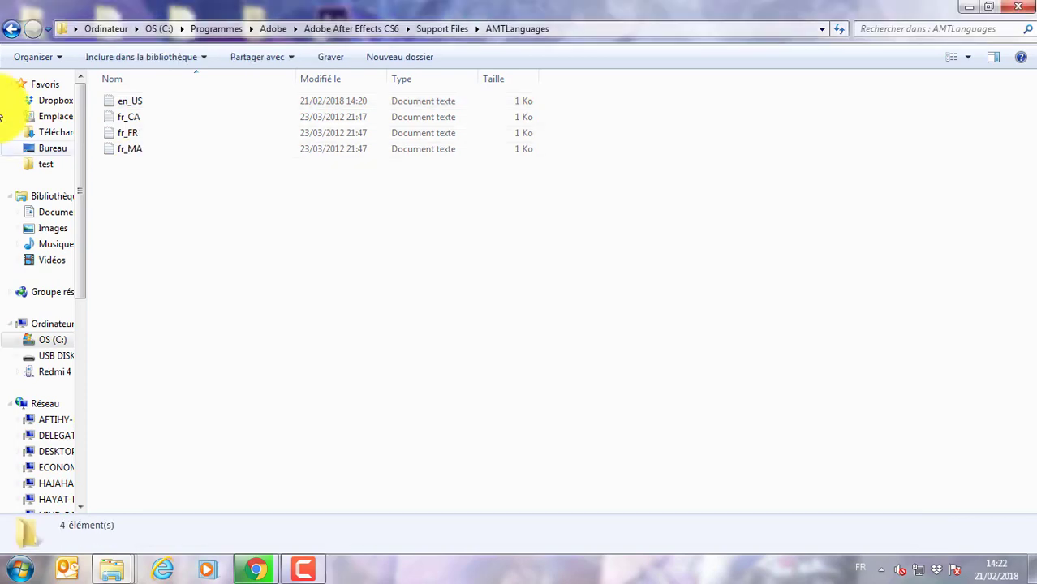
# Launch After Effects from the AfterFX application in Support Files and accept the QuickTime warning
pyautogui.click(11, 28)
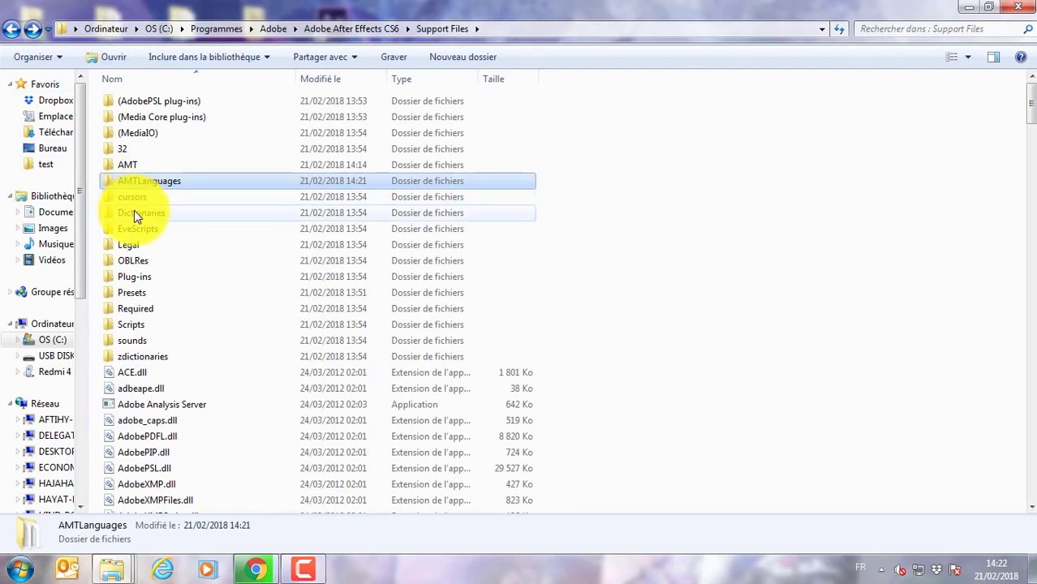
pyautogui.scroll(-5, 138, 244)
pyautogui.doubleClick(146, 409)
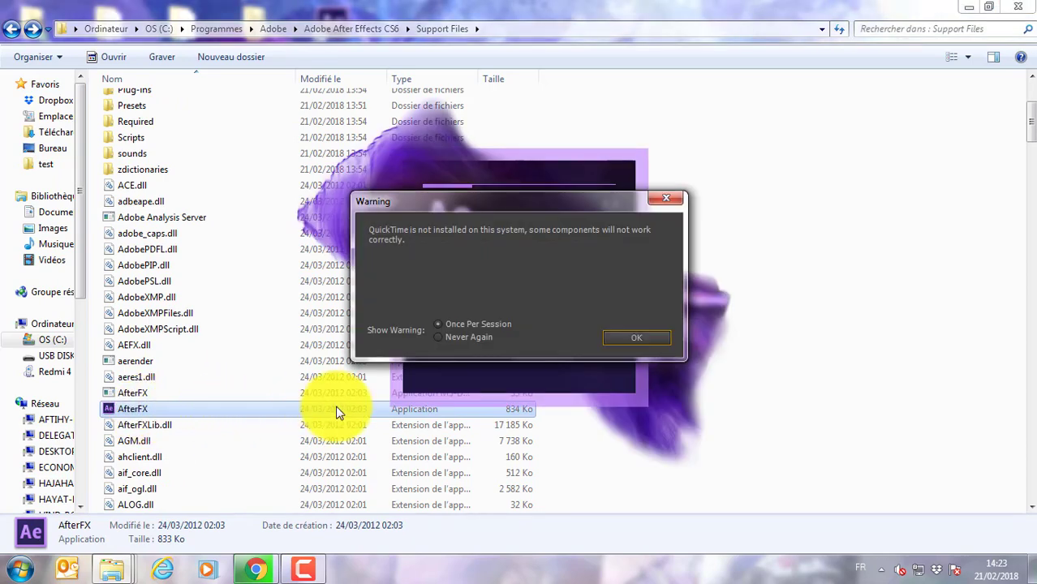
pyautogui.click(646, 339)
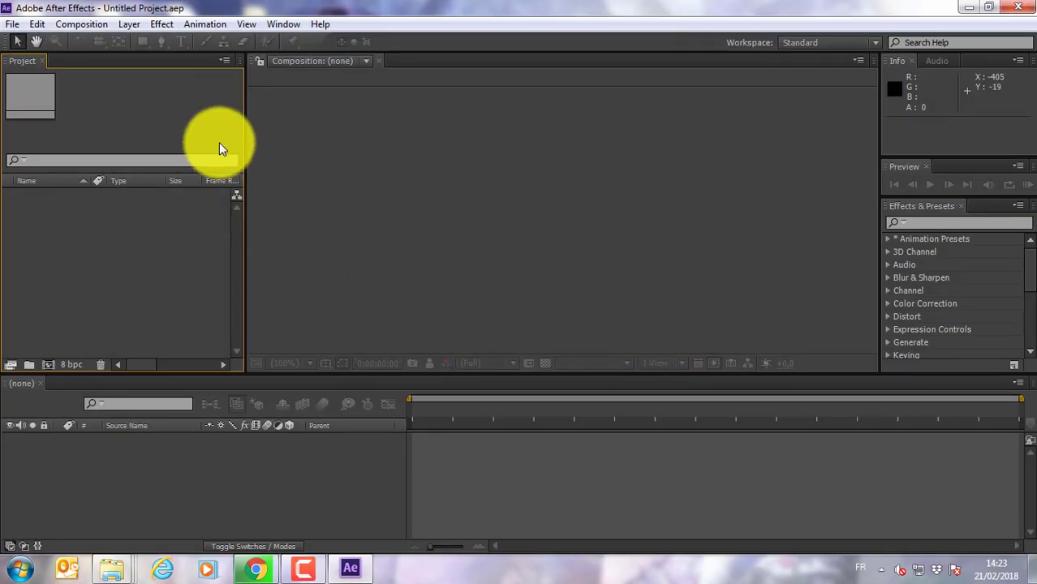
# Examine the View and Layer menus of After Effects to check the interface language, and close them
pyautogui.click(243, 24)
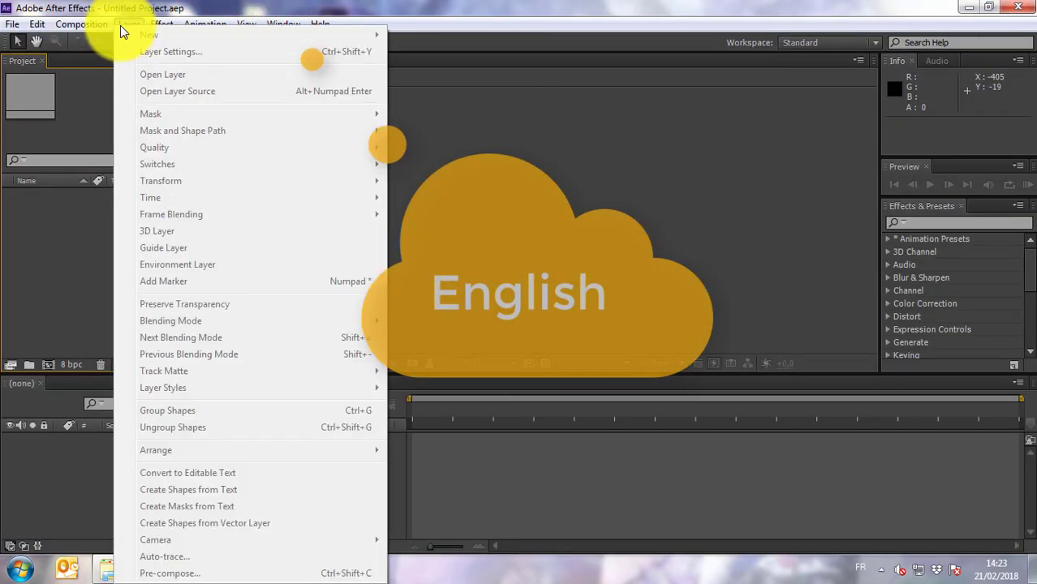
pyautogui.moveTo(62, 23)
pyautogui.moveTo(129, 24)
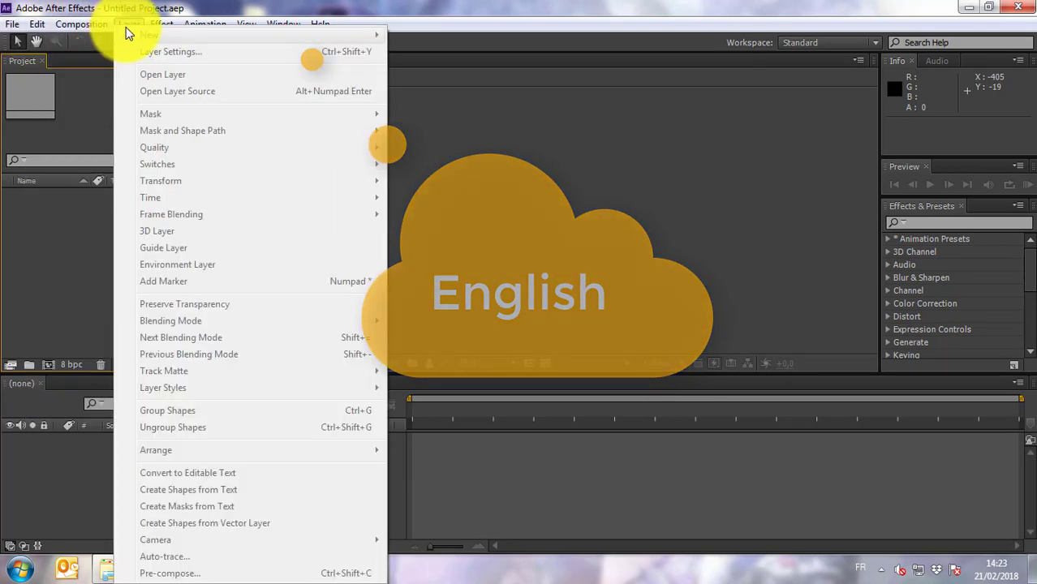
pyautogui.click(492, 160)
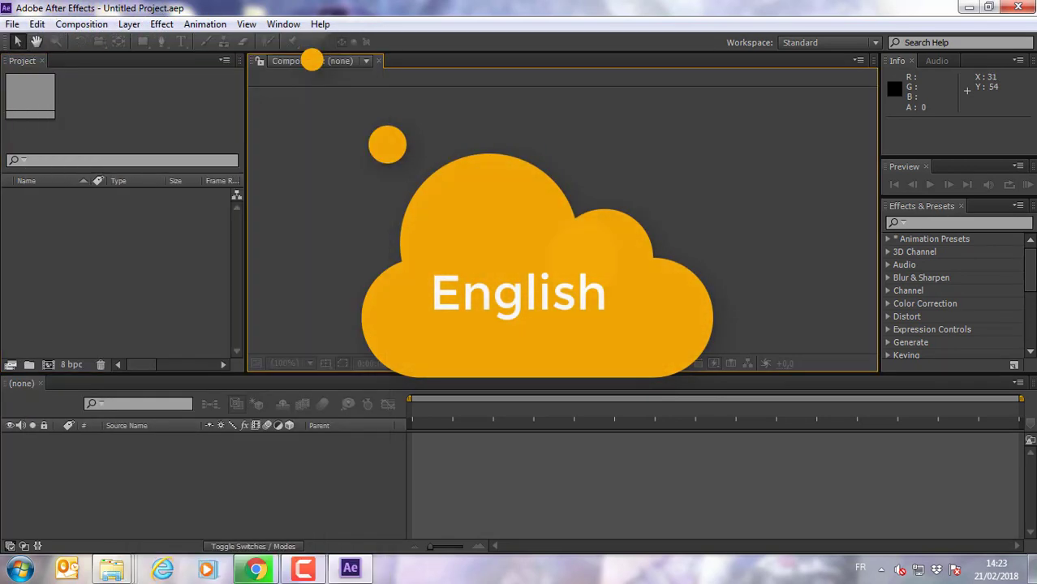